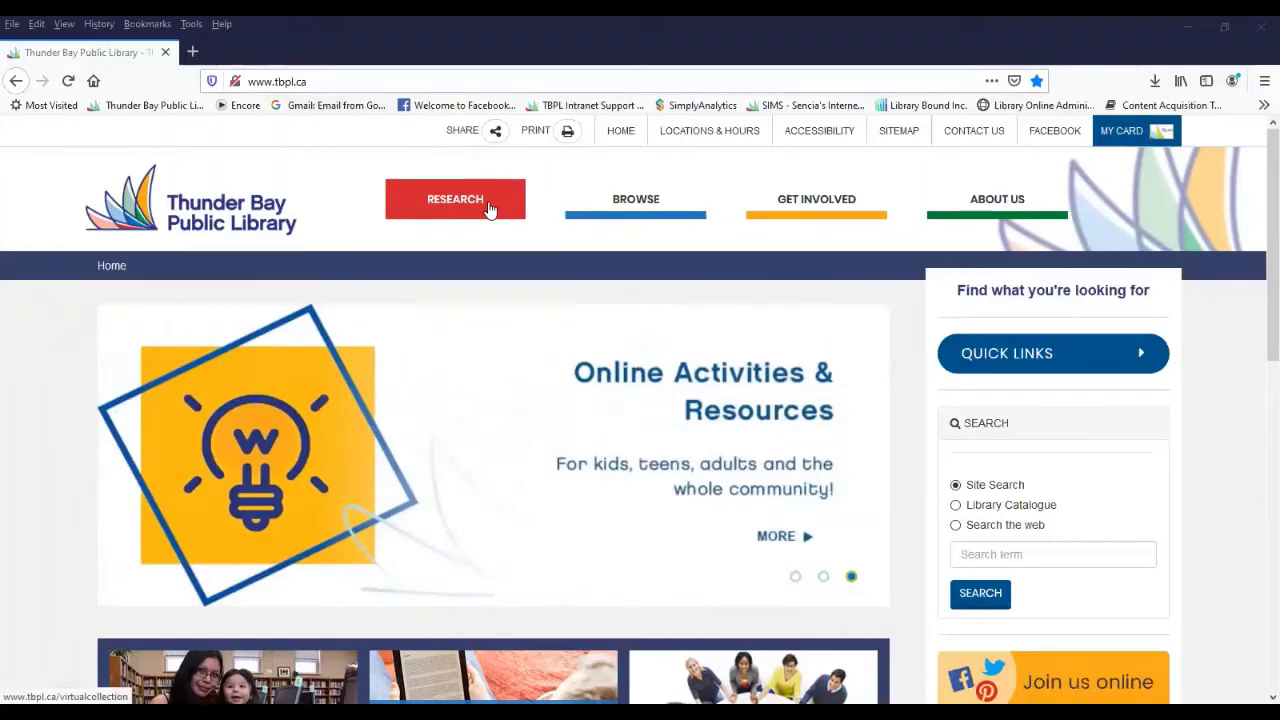
- From the library's Research page, launch My Giant Search to reach its library-card login page
{"action": "left_click", "coordinate": [490, 209]}
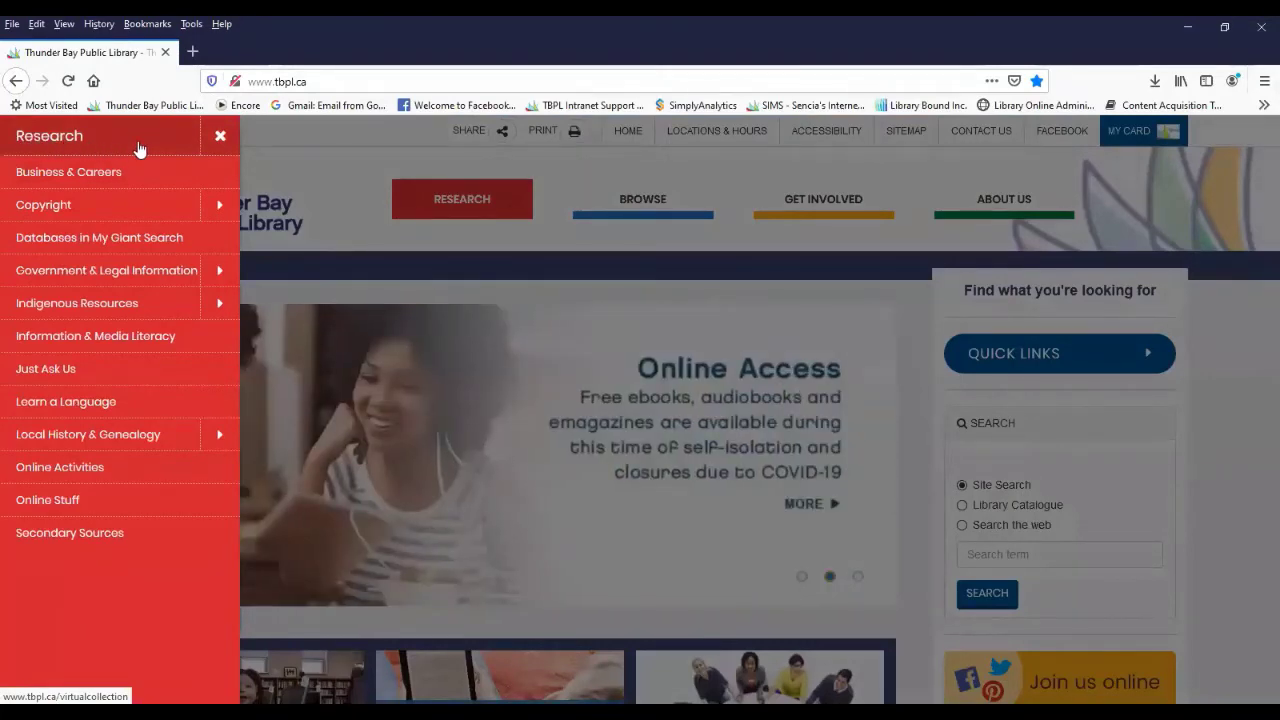
{"action": "left_click", "coordinate": [140, 148]}
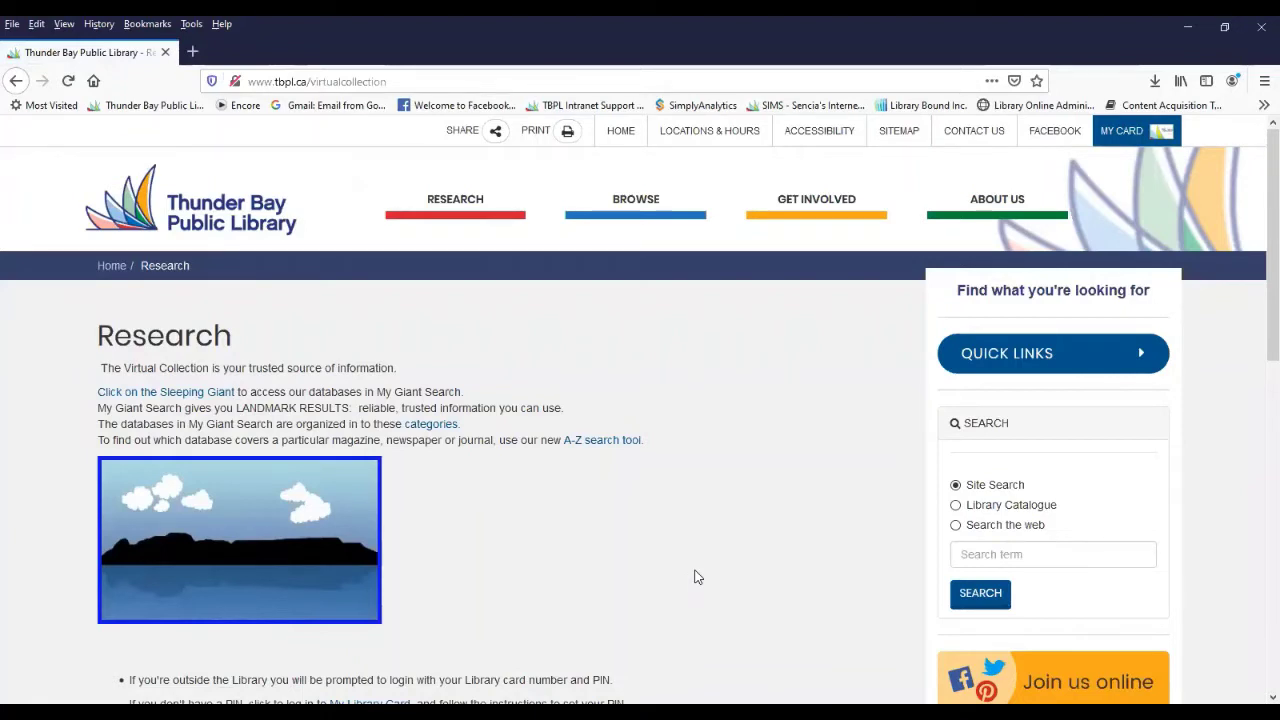
{"action": "left_click", "coordinate": [293, 557]}
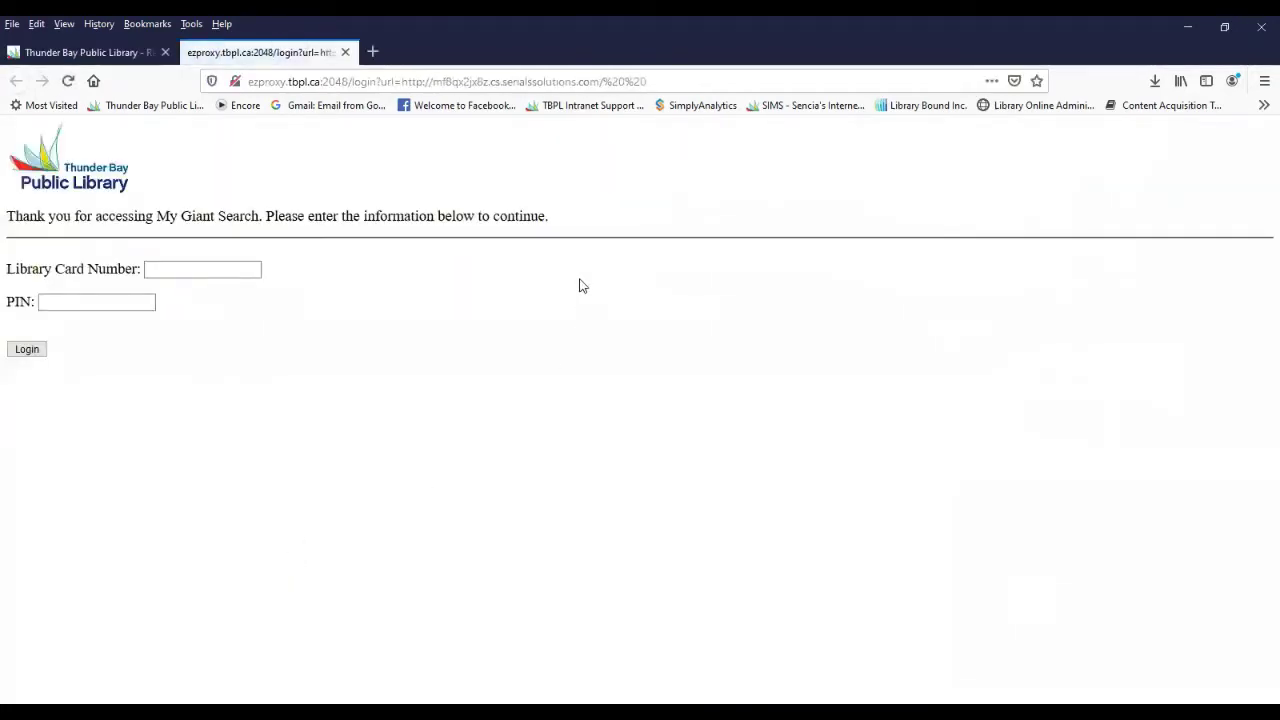
- Log in with the library card number and PIN, declining to save the login in the browser
{"action": "left_click", "coordinate": [212, 269]}
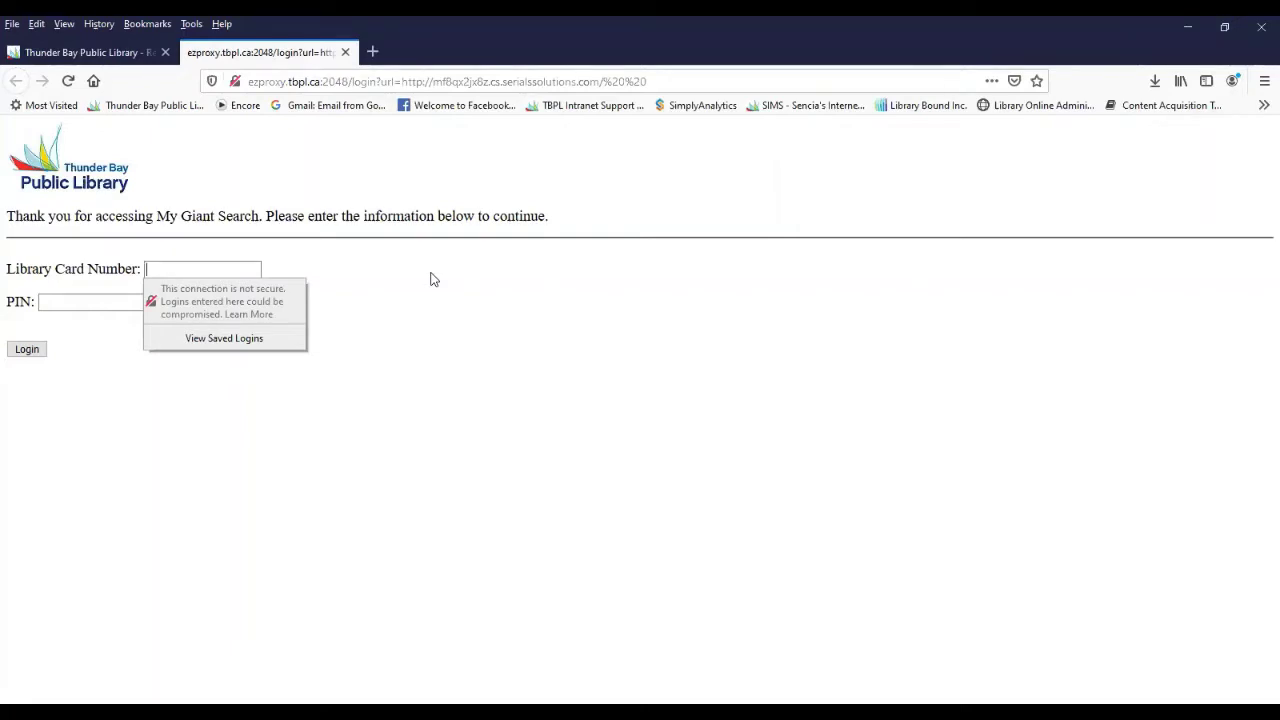
{"action": "key", "text": "Tab"}
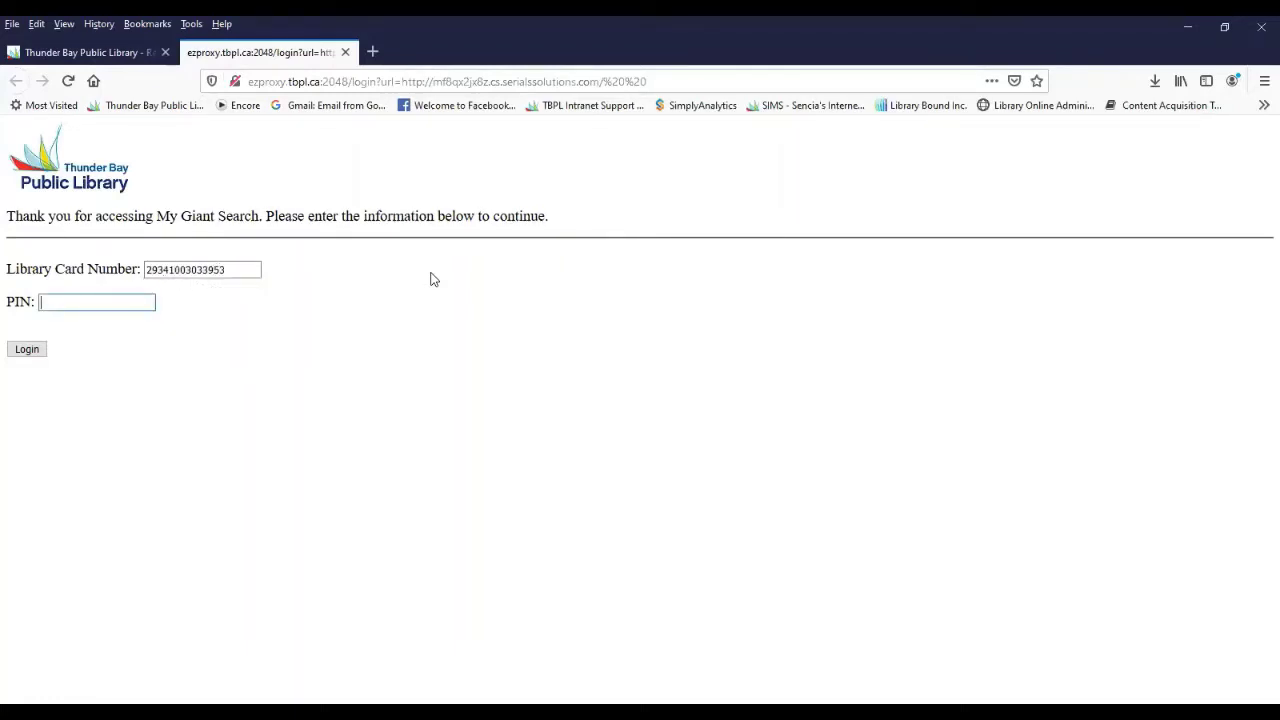
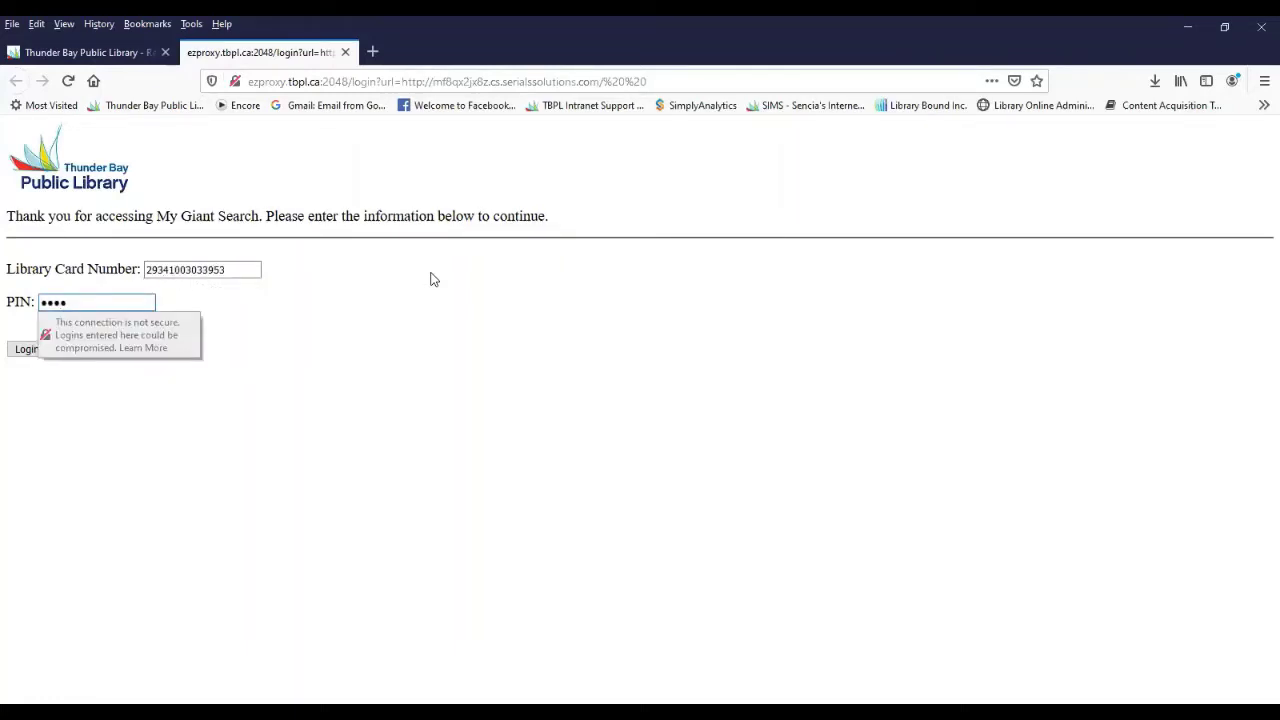
{"action": "left_click", "coordinate": [28, 350]}
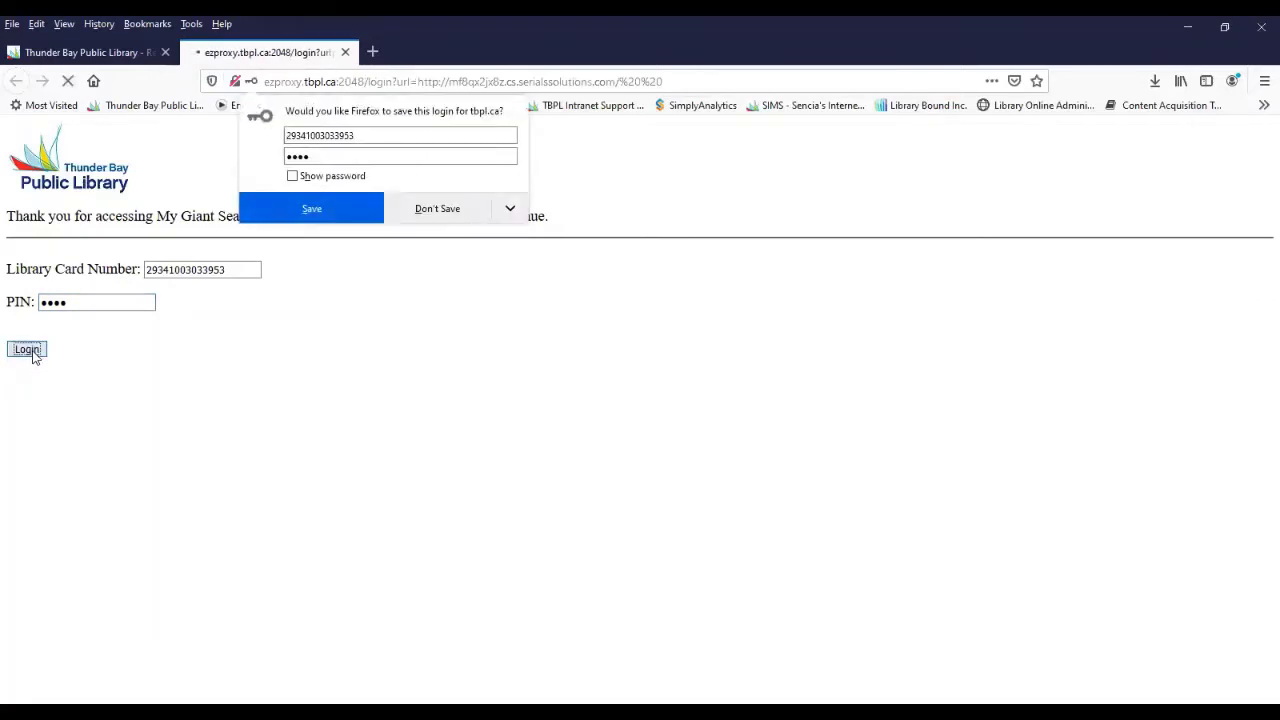
{"action": "left_click", "coordinate": [412, 212]}
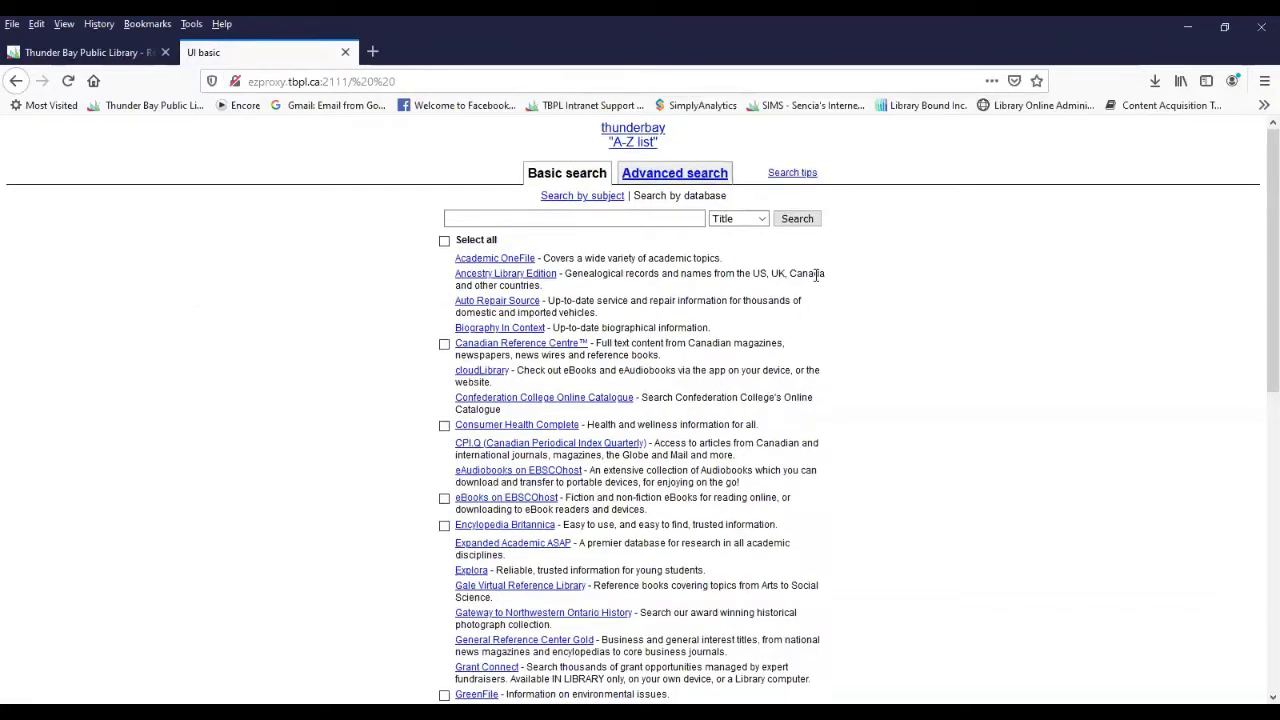
{"action": "scroll", "coordinate": [817, 274], "scroll_direction": "down", "scroll_amount": 5}
{"action": "scroll", "coordinate": [816, 274], "scroll_direction": "down", "scroll_amount": 8}
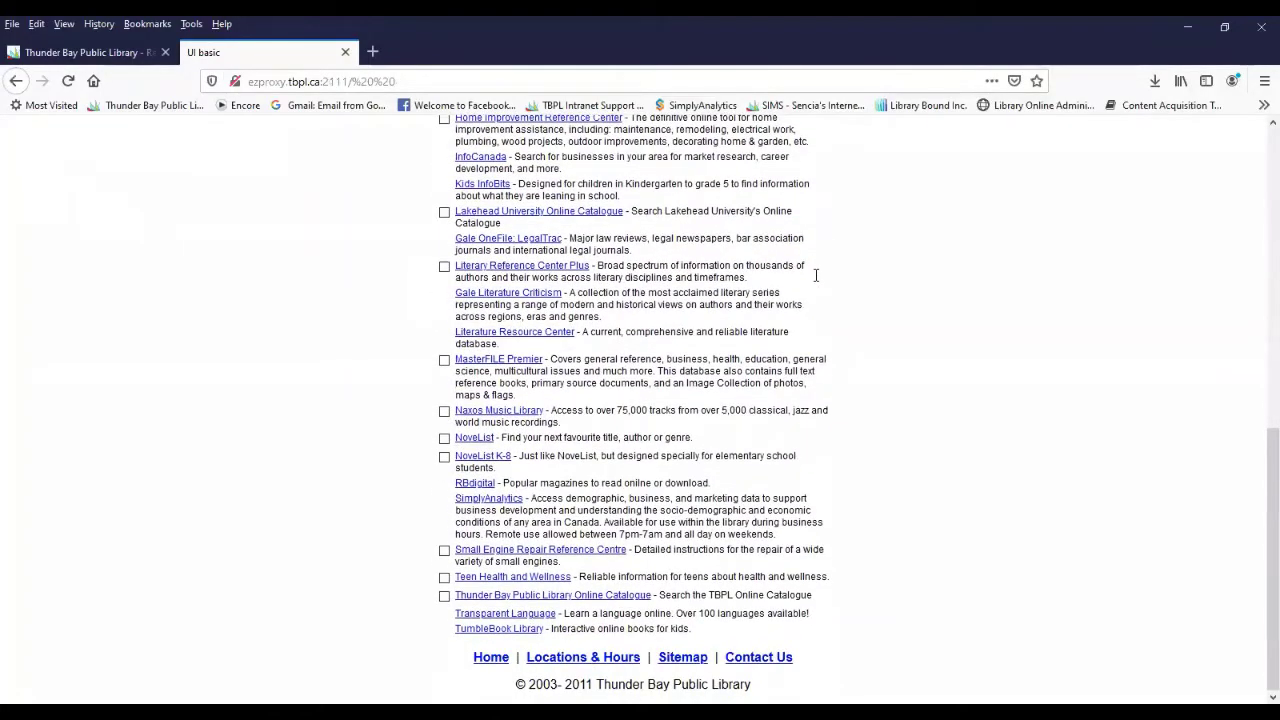
{"action": "scroll", "coordinate": [816, 274], "scroll_direction": "up", "scroll_amount": 15}
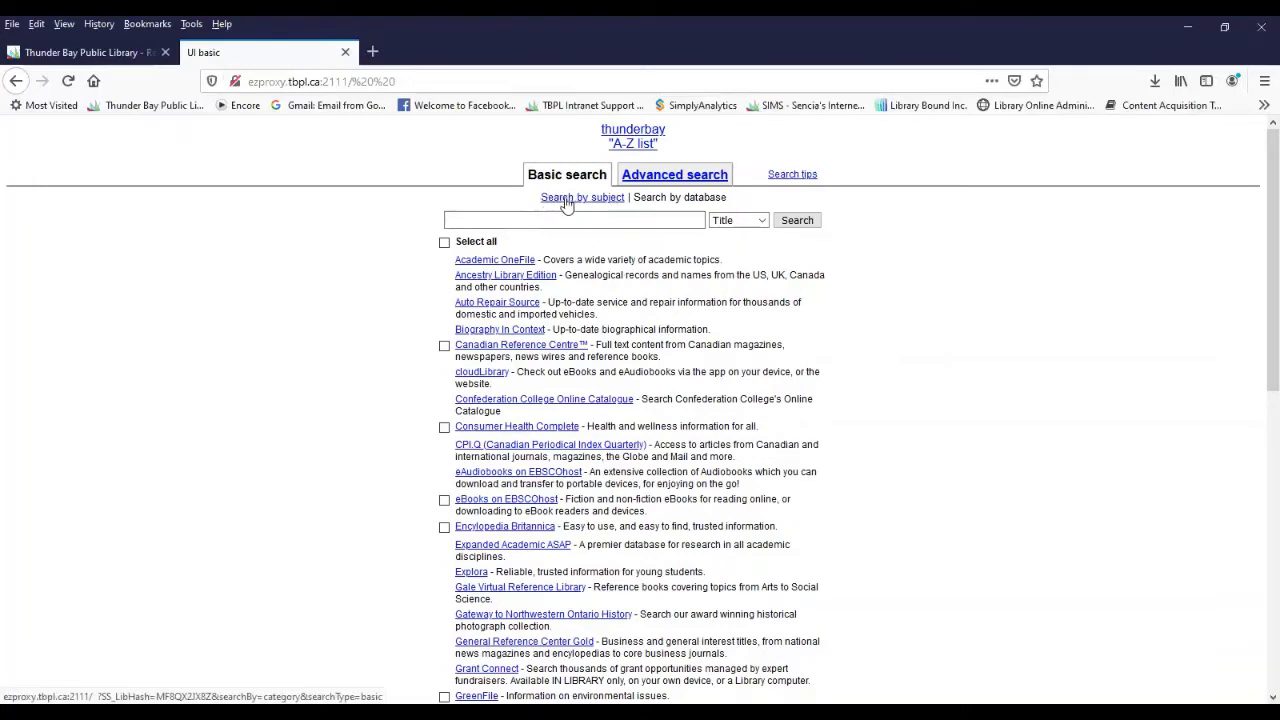
- Browse databases by subject and open the Books and Literature category
{"action": "left_click", "coordinate": [617, 200]}
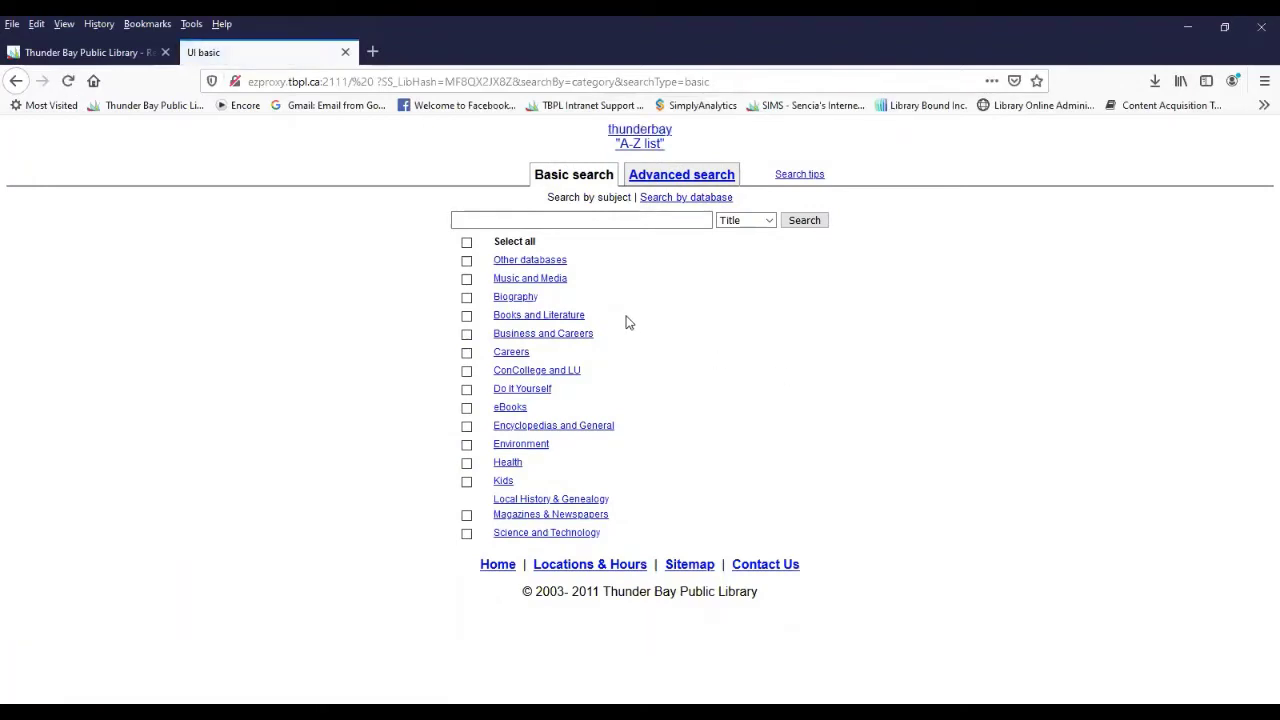
{"action": "left_click", "coordinate": [569, 320]}
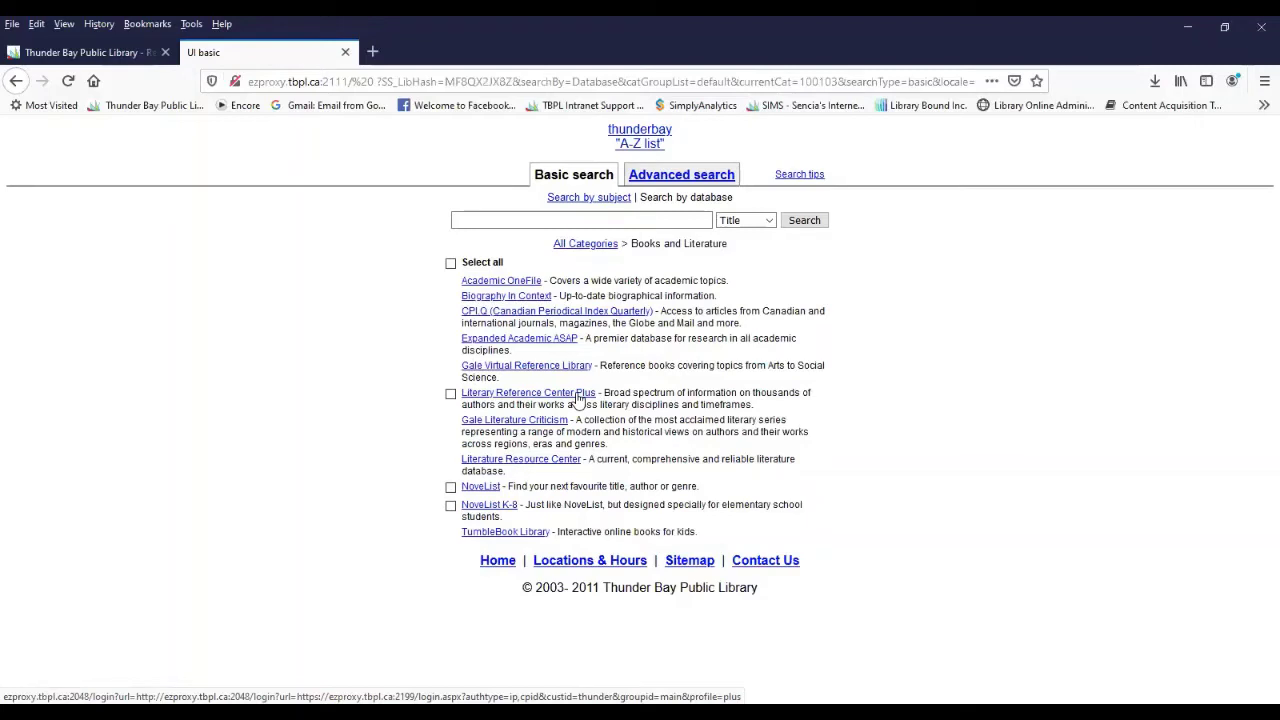
- Open Literary Reference Center Plus and look over its home page's Featured Collections and Featured Author
{"action": "left_click", "coordinate": [577, 397]}
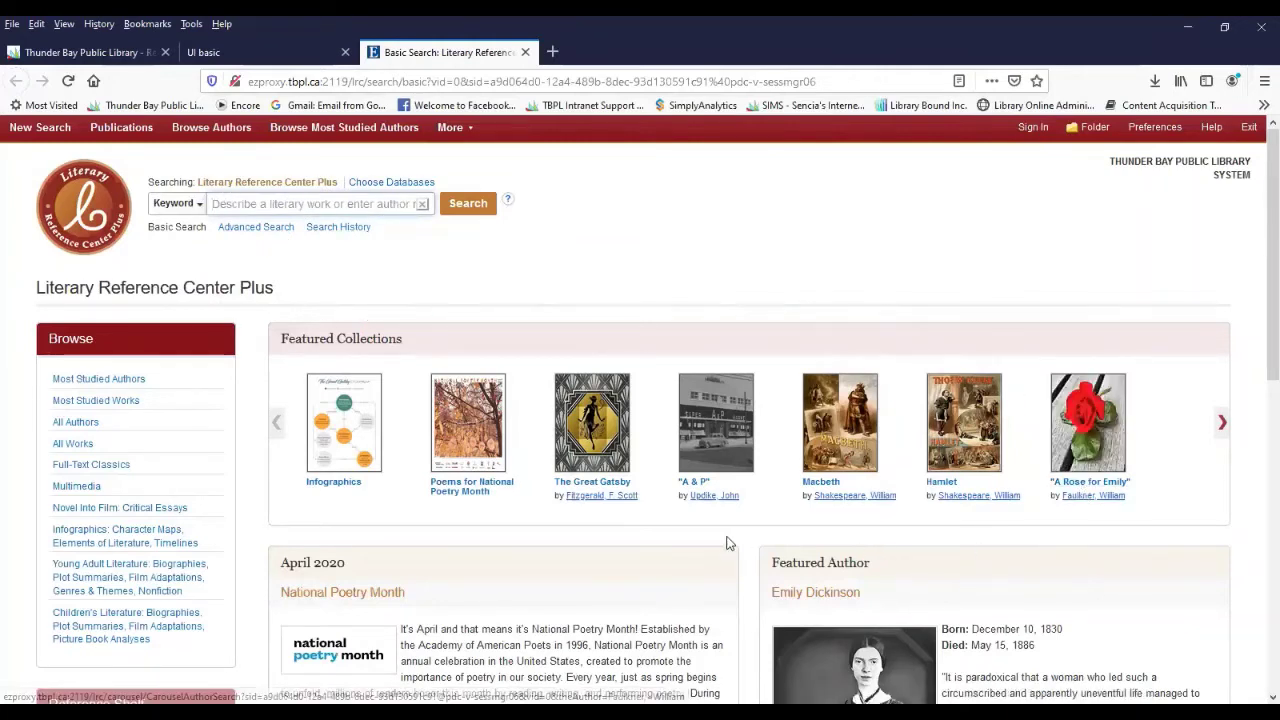
{"action": "scroll", "coordinate": [727, 543], "scroll_direction": "down", "scroll_amount": 3}
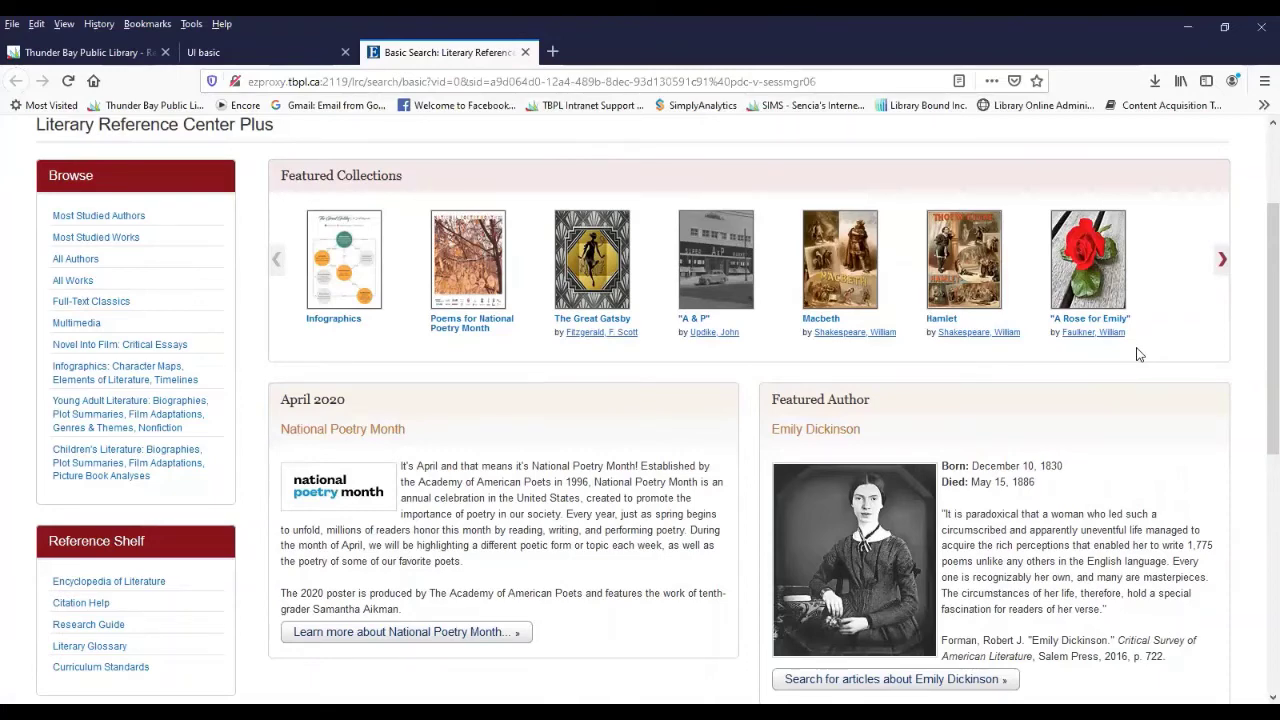
{"action": "scroll", "coordinate": [1136, 354], "scroll_direction": "up", "scroll_amount": 3}
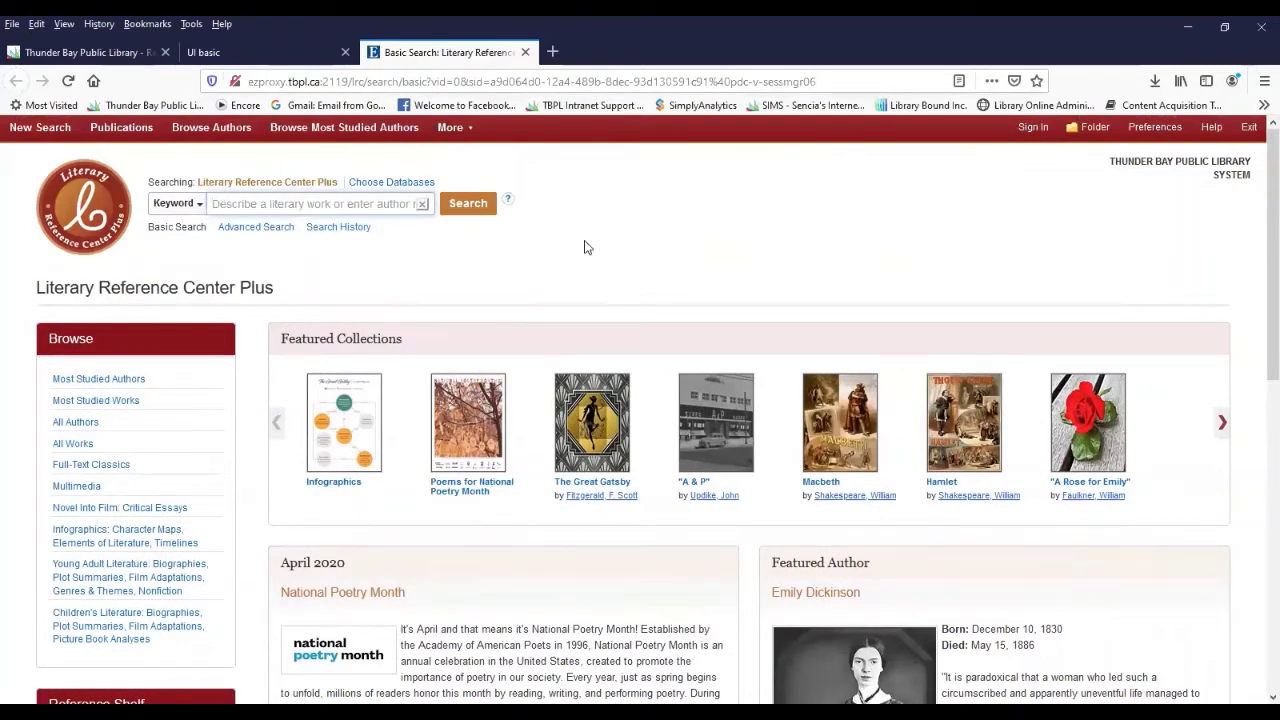
- Switch the search field to Title and pick 'Catcher in the Rye, The' from the suggestions for 'catcher in the'
{"action": "left_click", "coordinate": [201, 210]}
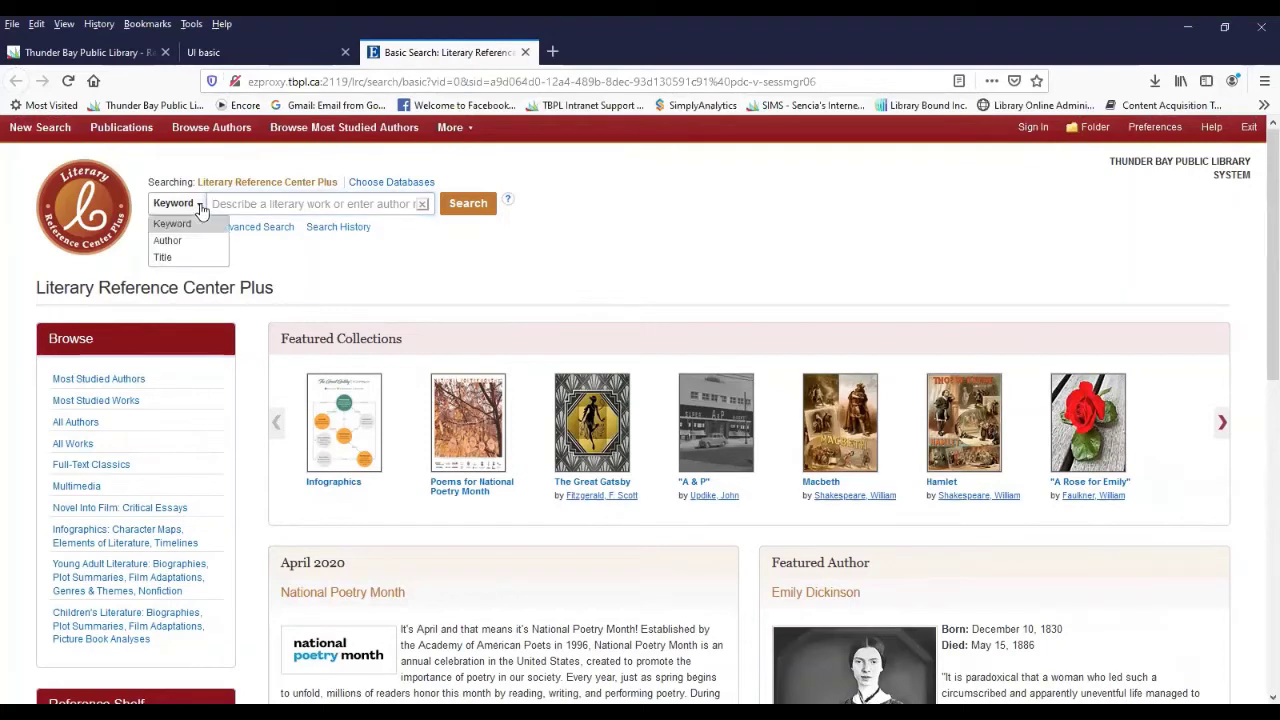
{"action": "left_click", "coordinate": [201, 210]}
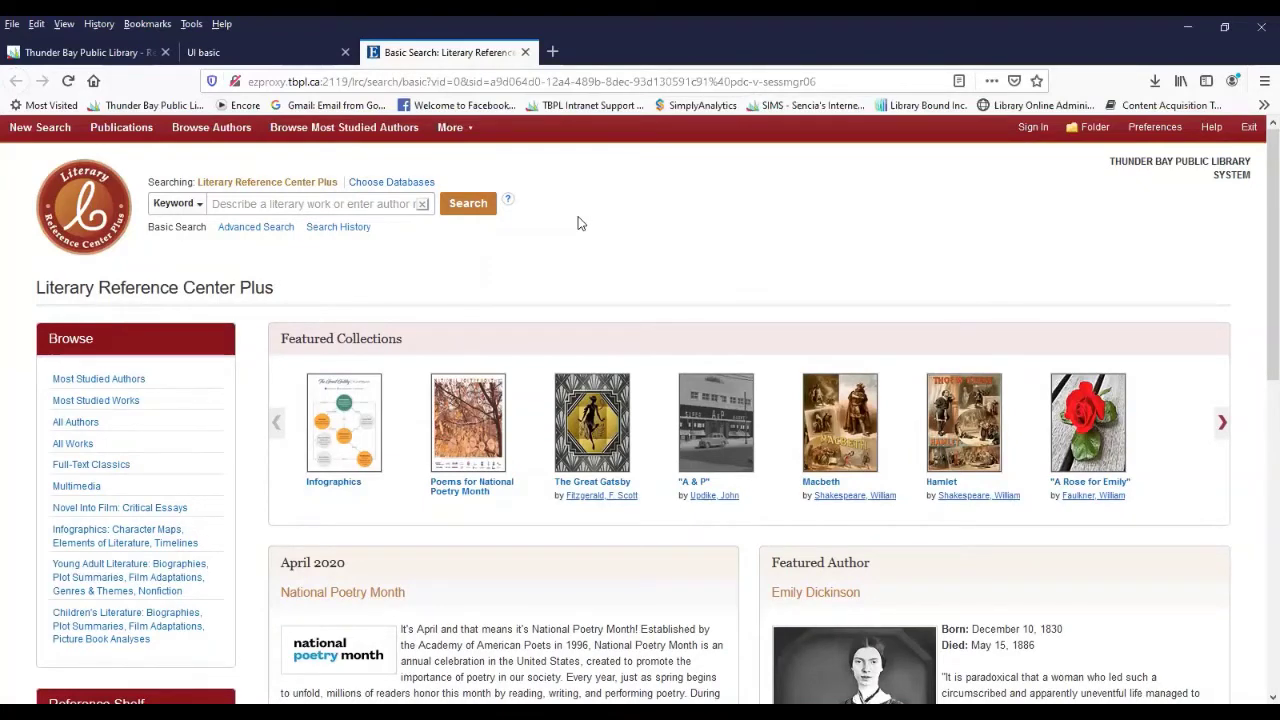
{"action": "key", "text": "Down"}
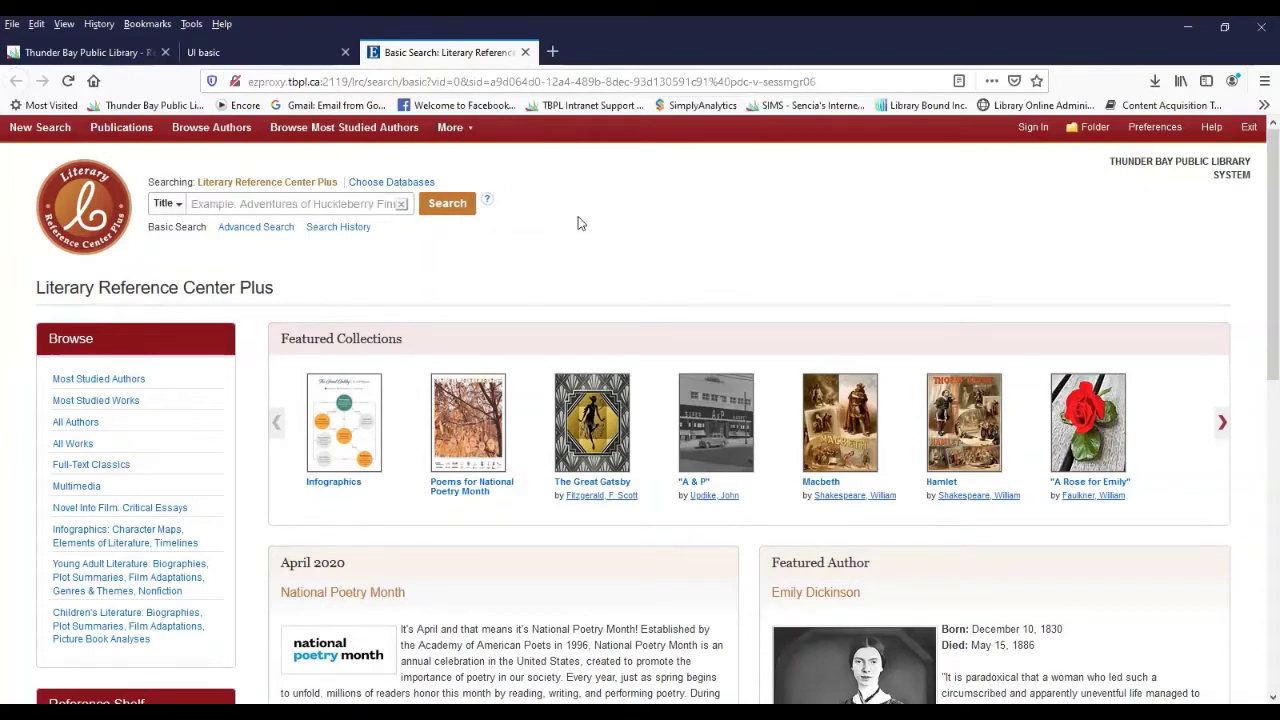
{"action": "left_click", "coordinate": [370, 214]}
{"action": "type", "text": "catch"}
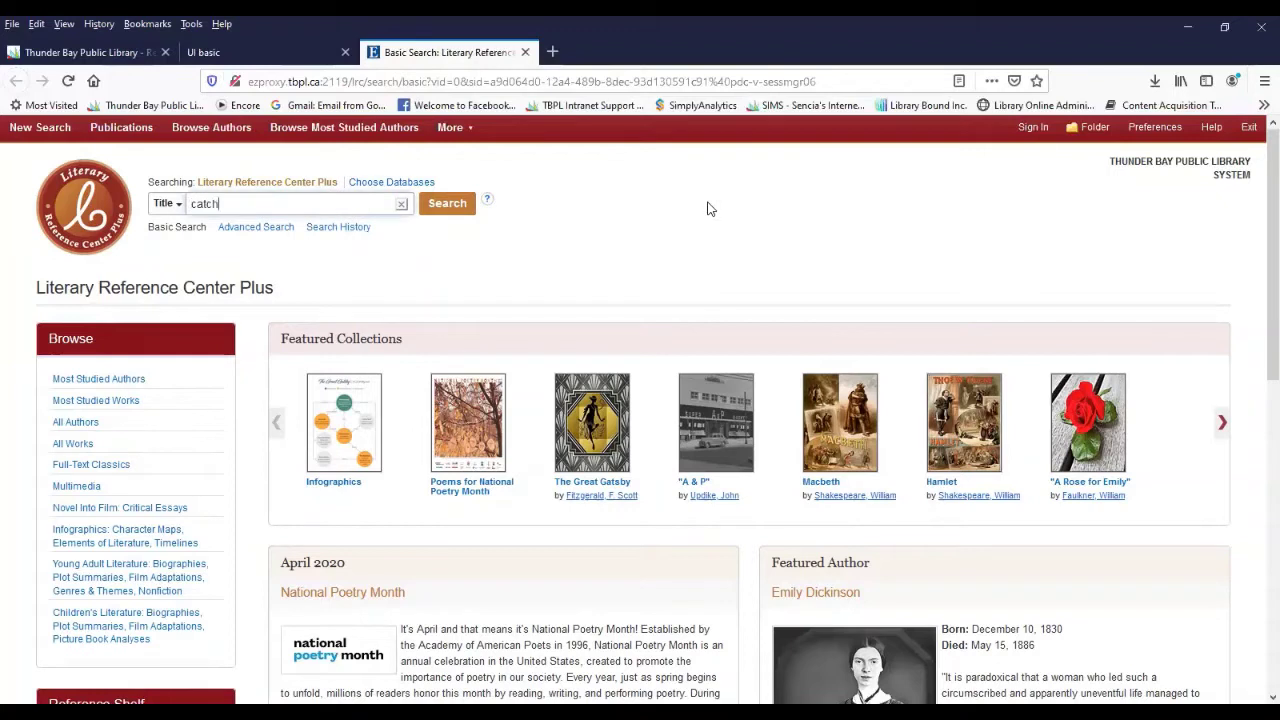
{"action": "type", "text": "er in the"}
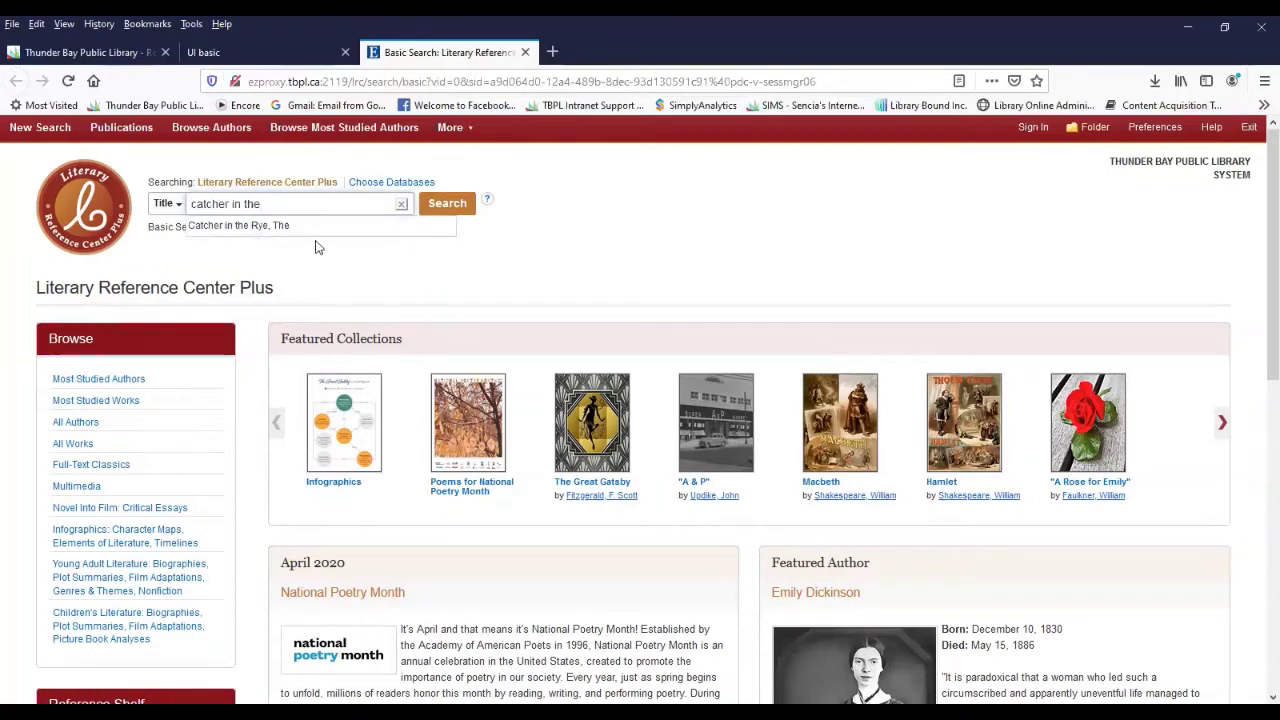
{"action": "left_click", "coordinate": [219, 228]}
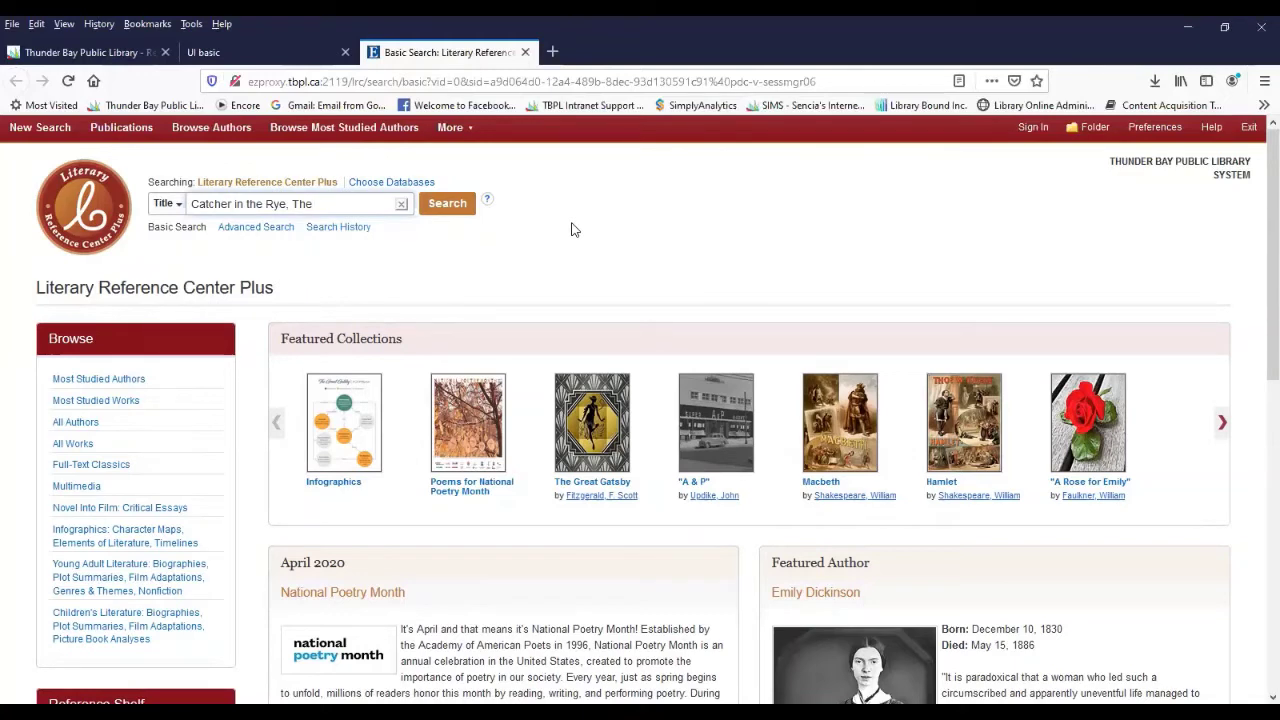
- Run the title search and review the 49 results, led by 'Missing Everybody'
{"action": "left_click", "coordinate": [458, 206]}
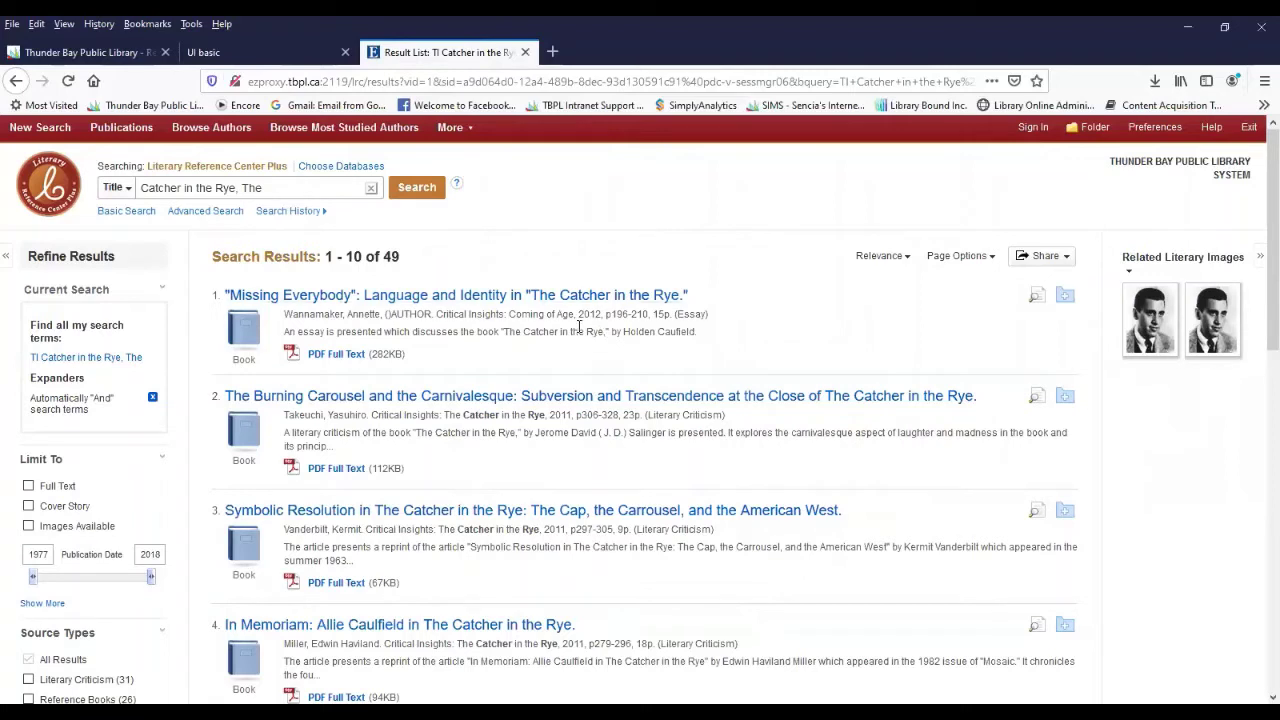
{"action": "double_click", "coordinate": [392, 260]}
{"action": "left_click", "coordinate": [470, 266]}
{"action": "scroll", "coordinate": [174, 465], "scroll_direction": "down", "scroll_amount": 3}
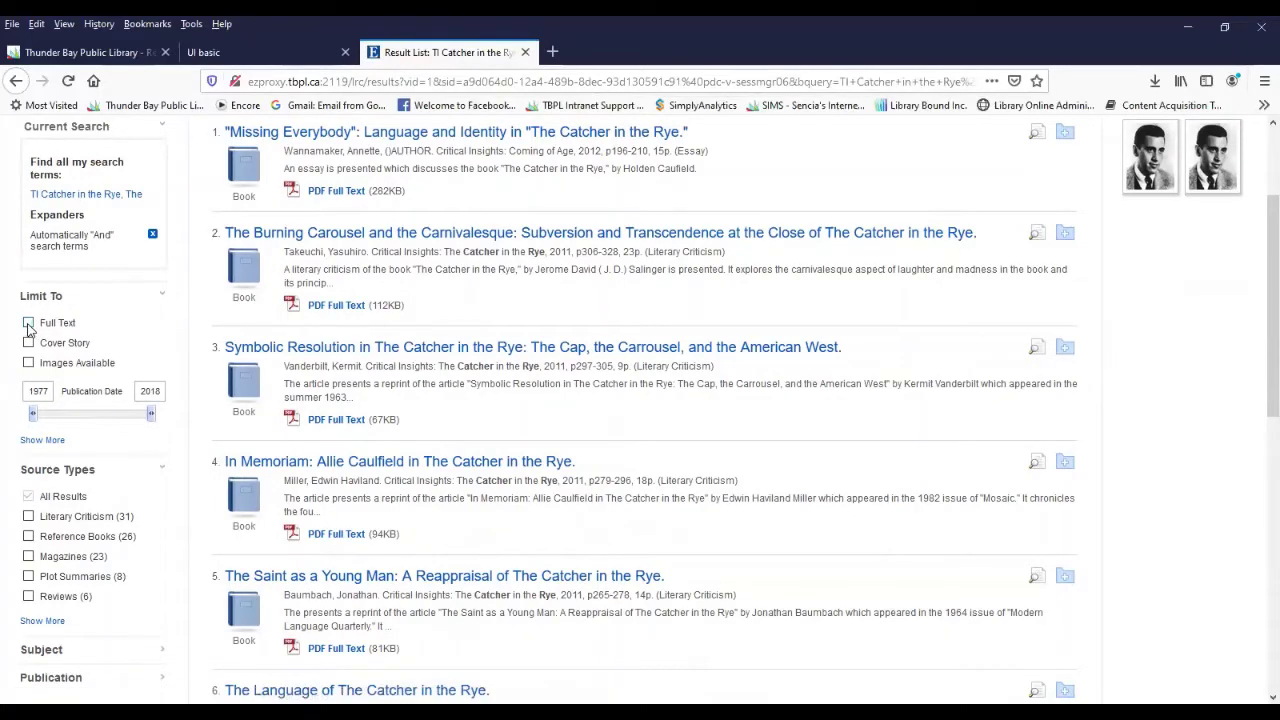
- Limit results to Full Text, reducing the count from 49 to 36
{"action": "left_click", "coordinate": [28, 323]}
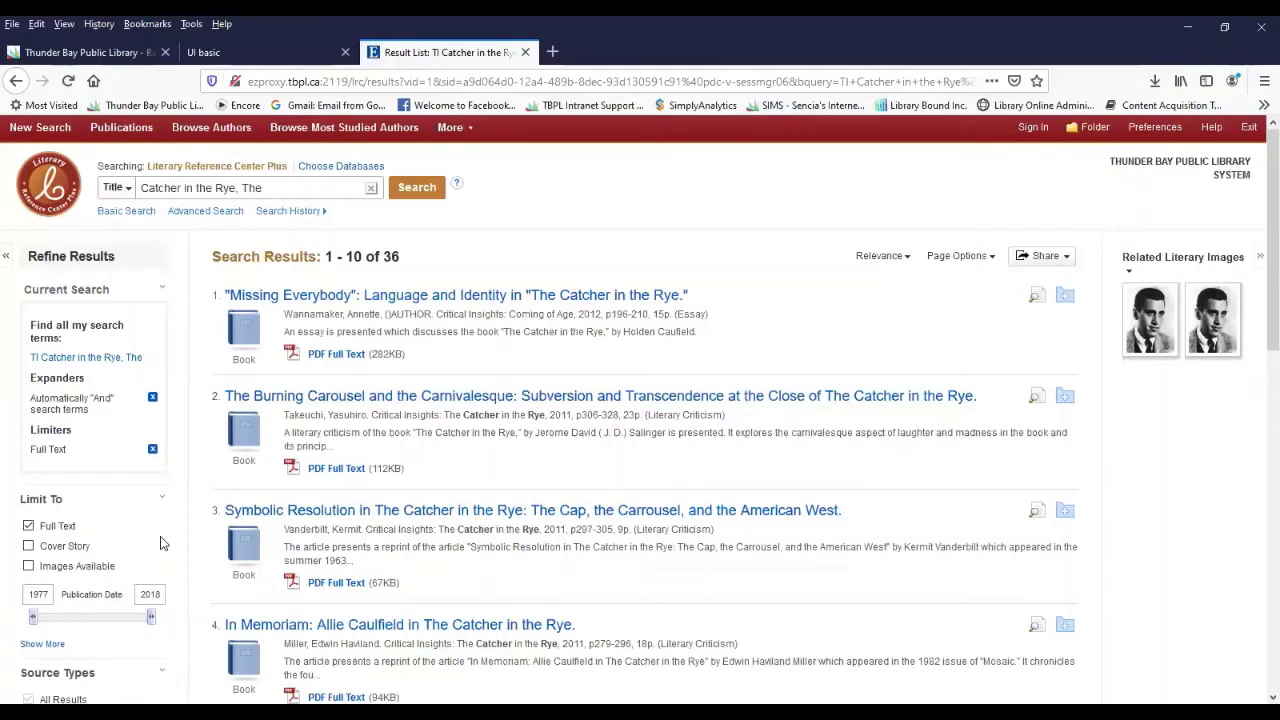
{"action": "double_click", "coordinate": [385, 256]}
{"action": "left_click", "coordinate": [425, 267]}
{"action": "scroll", "coordinate": [184, 570], "scroll_direction": "down", "scroll_amount": 2}
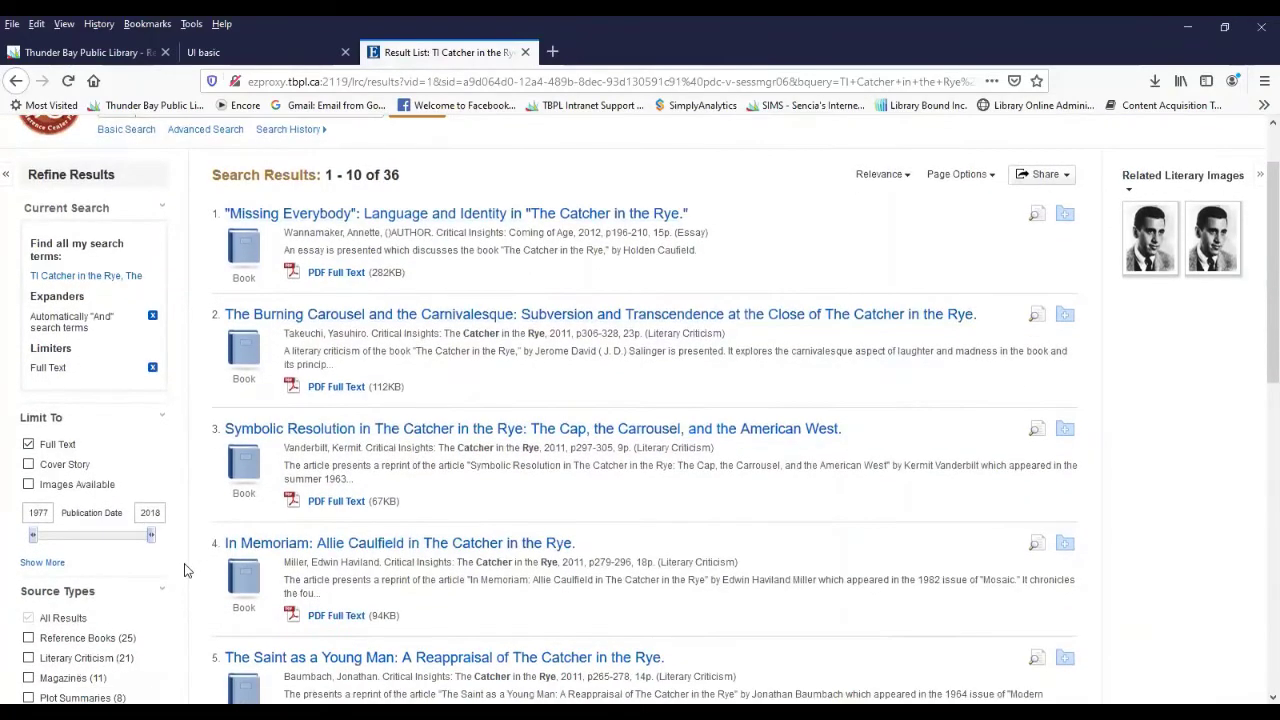
{"action": "scroll", "coordinate": [184, 570], "scroll_direction": "down", "scroll_amount": 2}
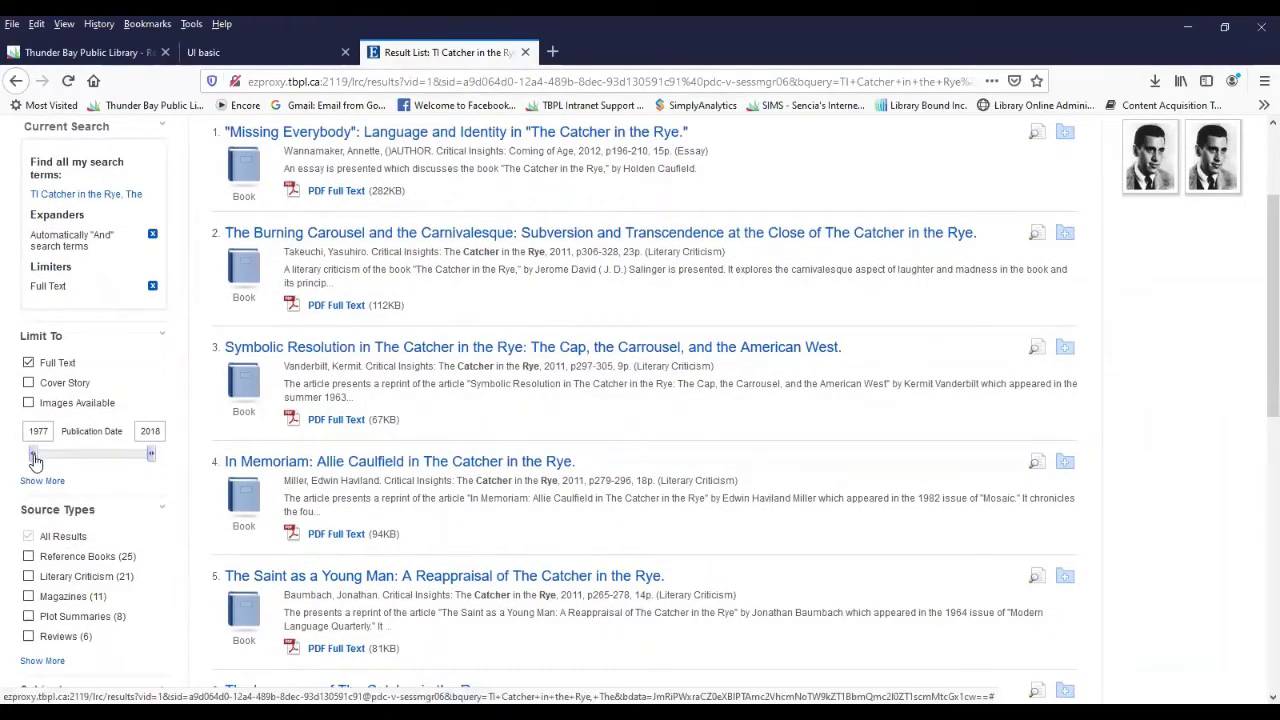
- Set the Publication Date range to 1996–2018, trimming results to 30
{"action": "left_click_drag", "start_coordinate": [34, 459], "coordinate": [91, 458]}
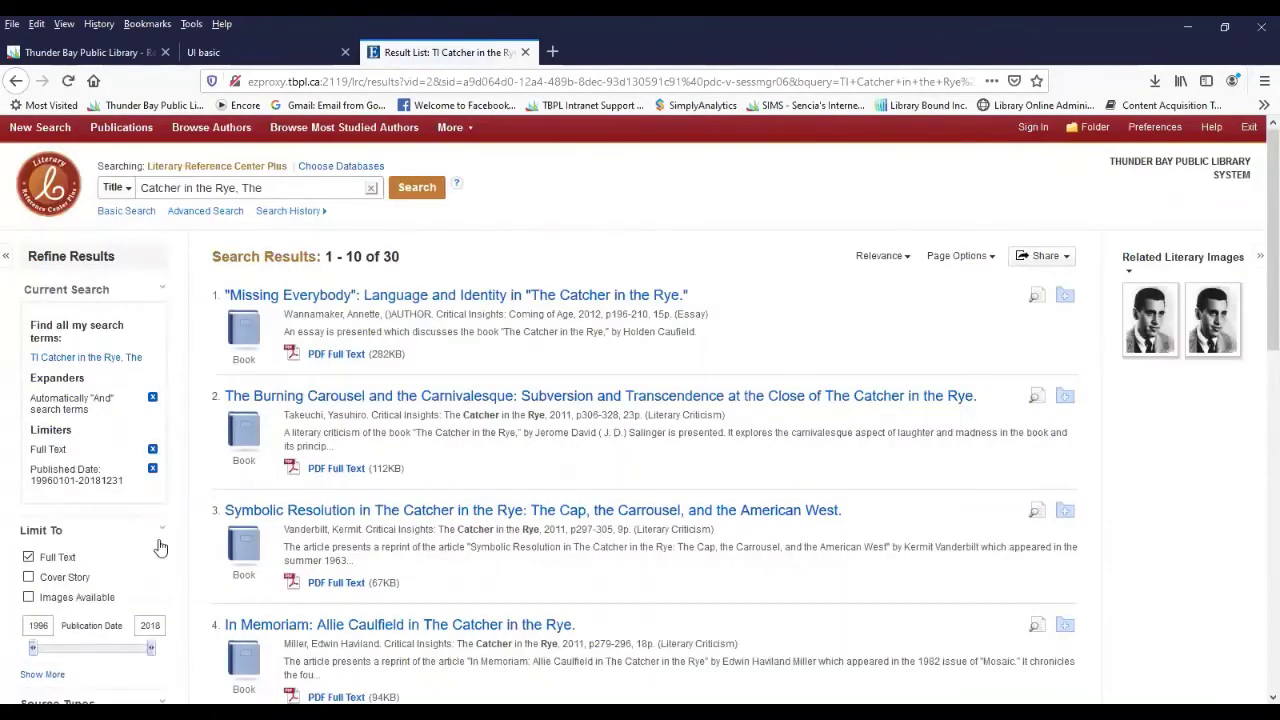
{"action": "scroll", "coordinate": [163, 549], "scroll_direction": "down", "scroll_amount": 3}
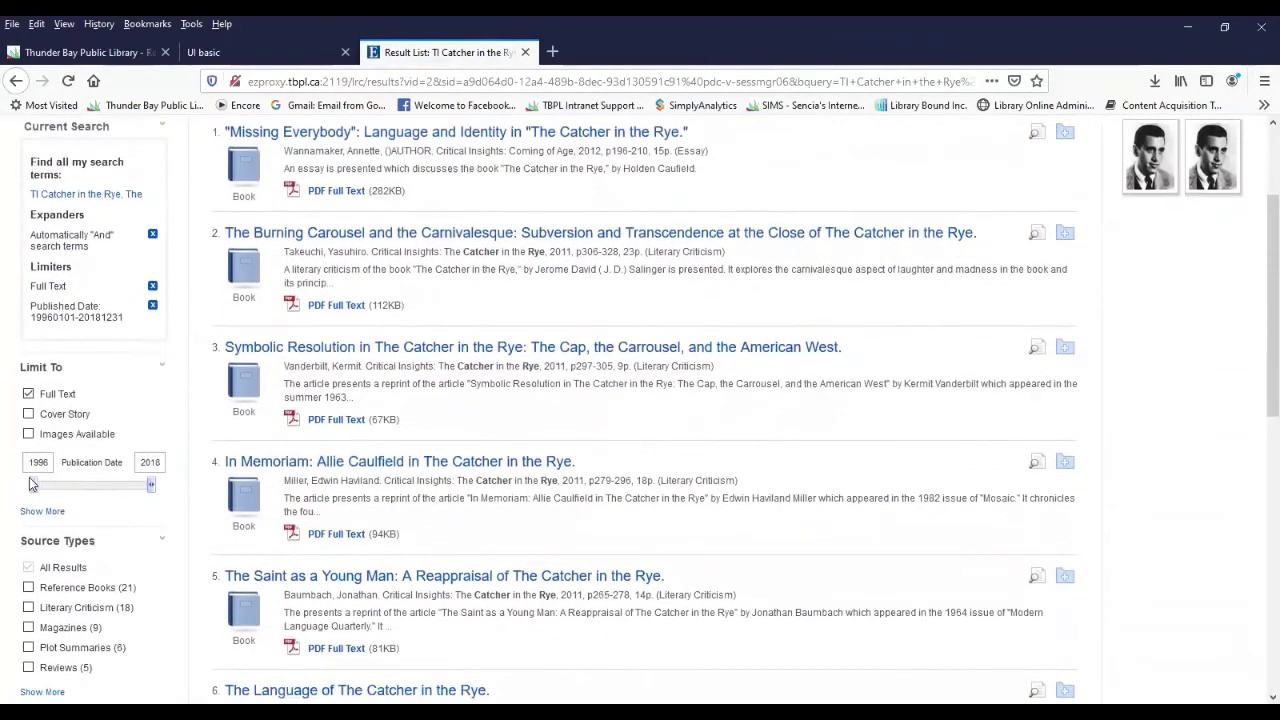
{"action": "scroll", "coordinate": [155, 547], "scroll_direction": "down", "scroll_amount": 3}
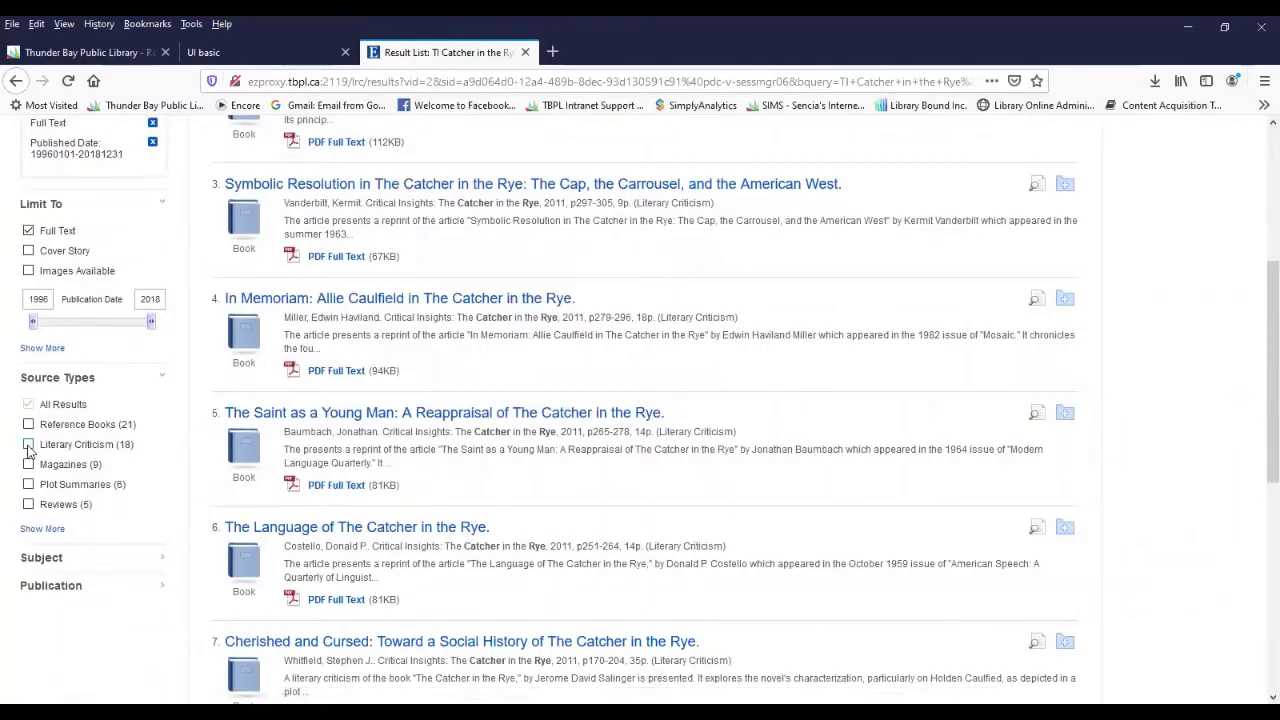
- Restrict the source type to Literary Criticism and scroll through the 18 remaining results
{"action": "left_click", "coordinate": [29, 445]}
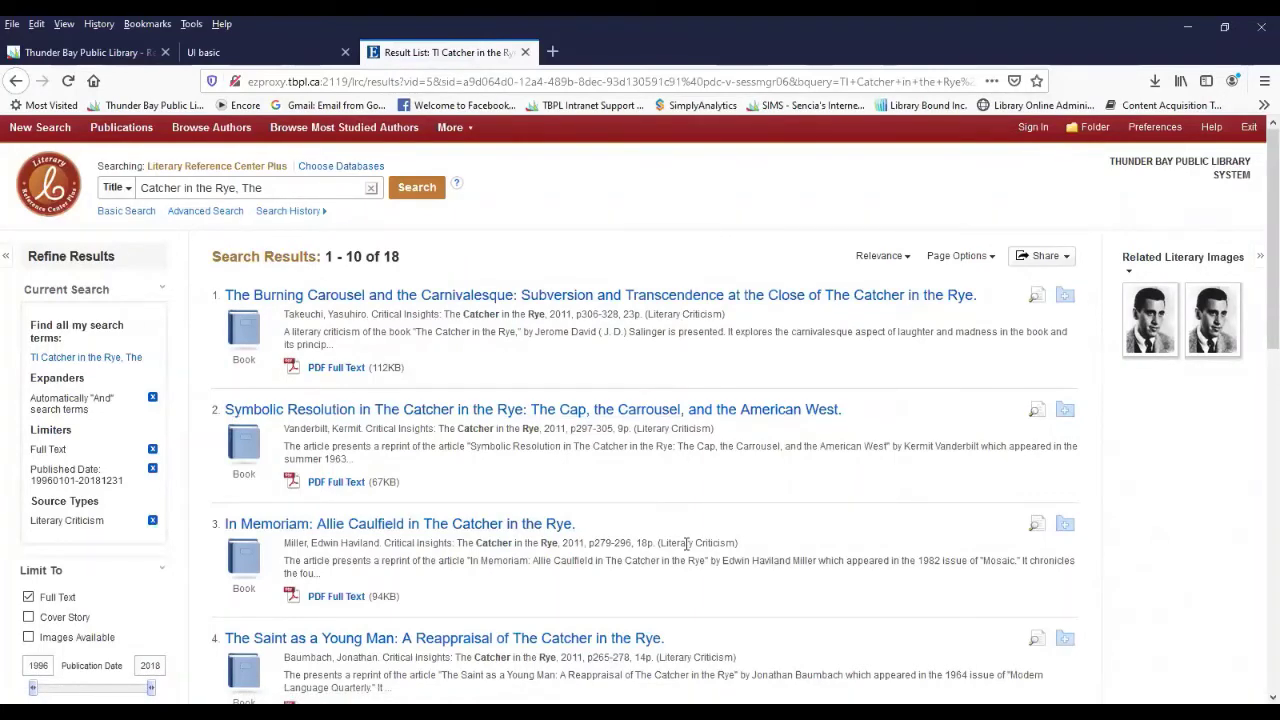
{"action": "scroll", "coordinate": [687, 543], "scroll_direction": "down", "scroll_amount": 2}
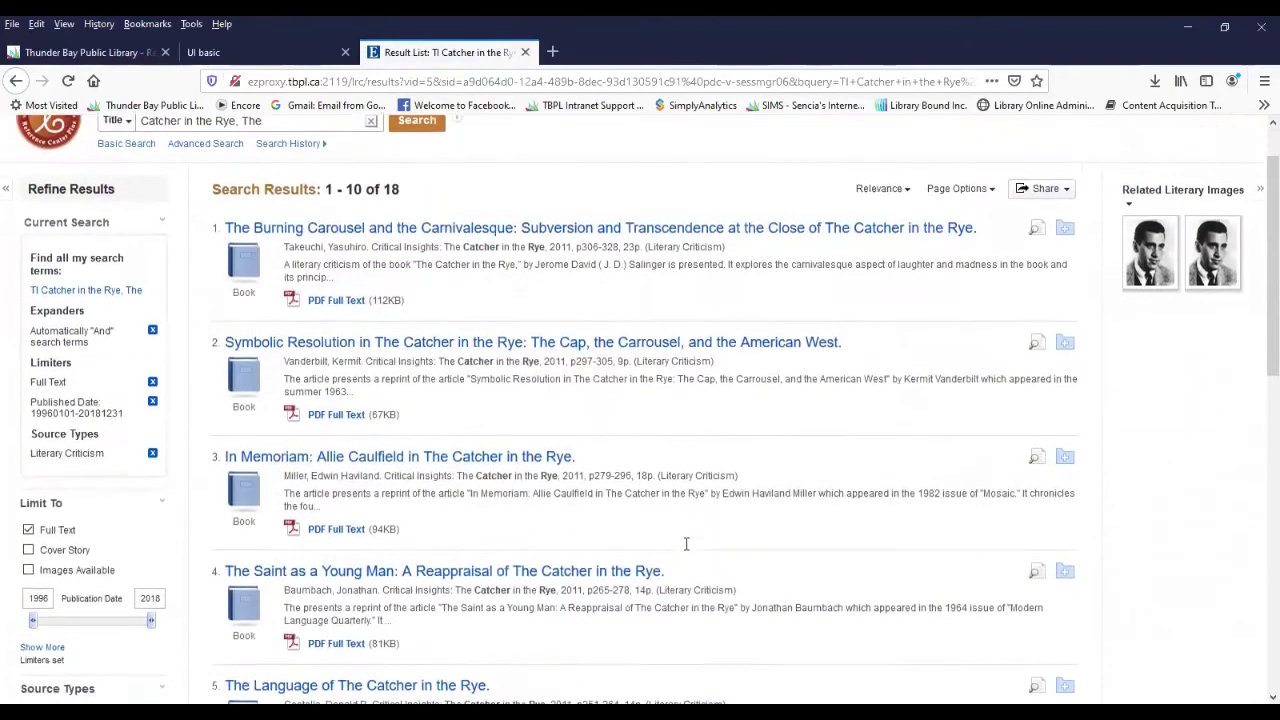
{"action": "scroll", "coordinate": [685, 549], "scroll_direction": "down", "scroll_amount": 2}
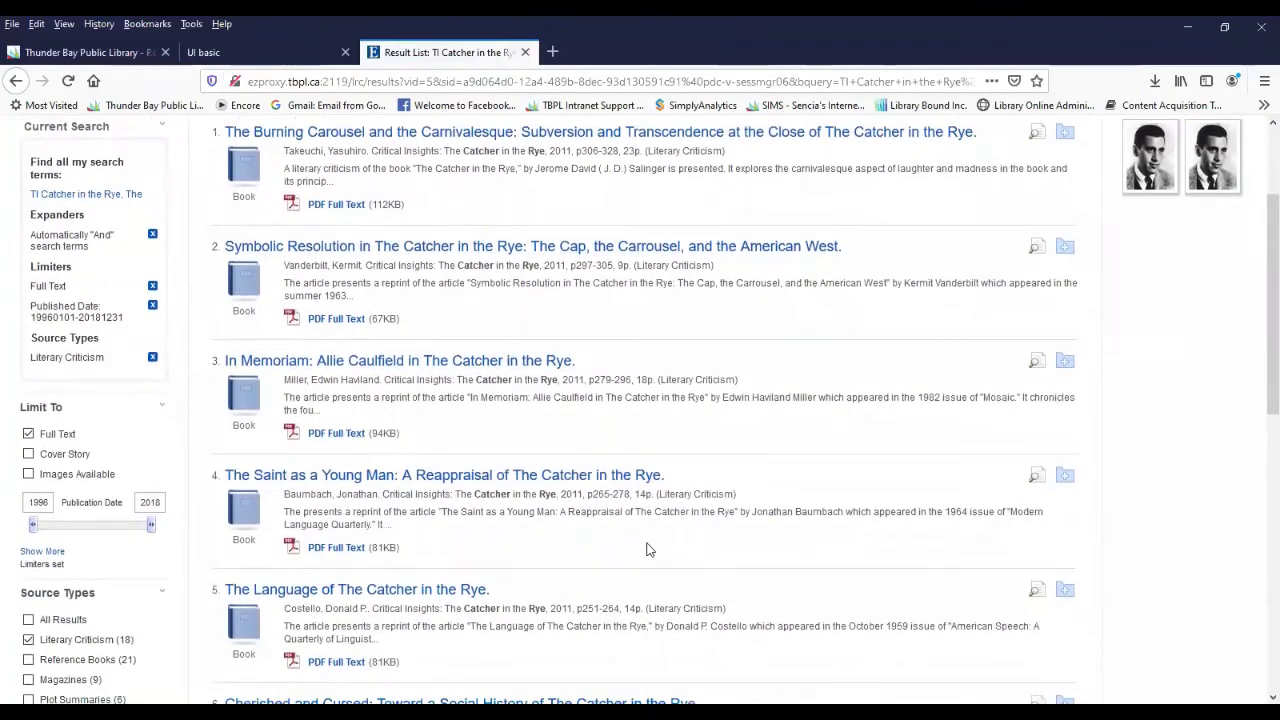
{"action": "scroll", "coordinate": [646, 545], "scroll_direction": "down", "scroll_amount": 2}
{"action": "scroll", "coordinate": [644, 549], "scroll_direction": "down", "scroll_amount": 2}
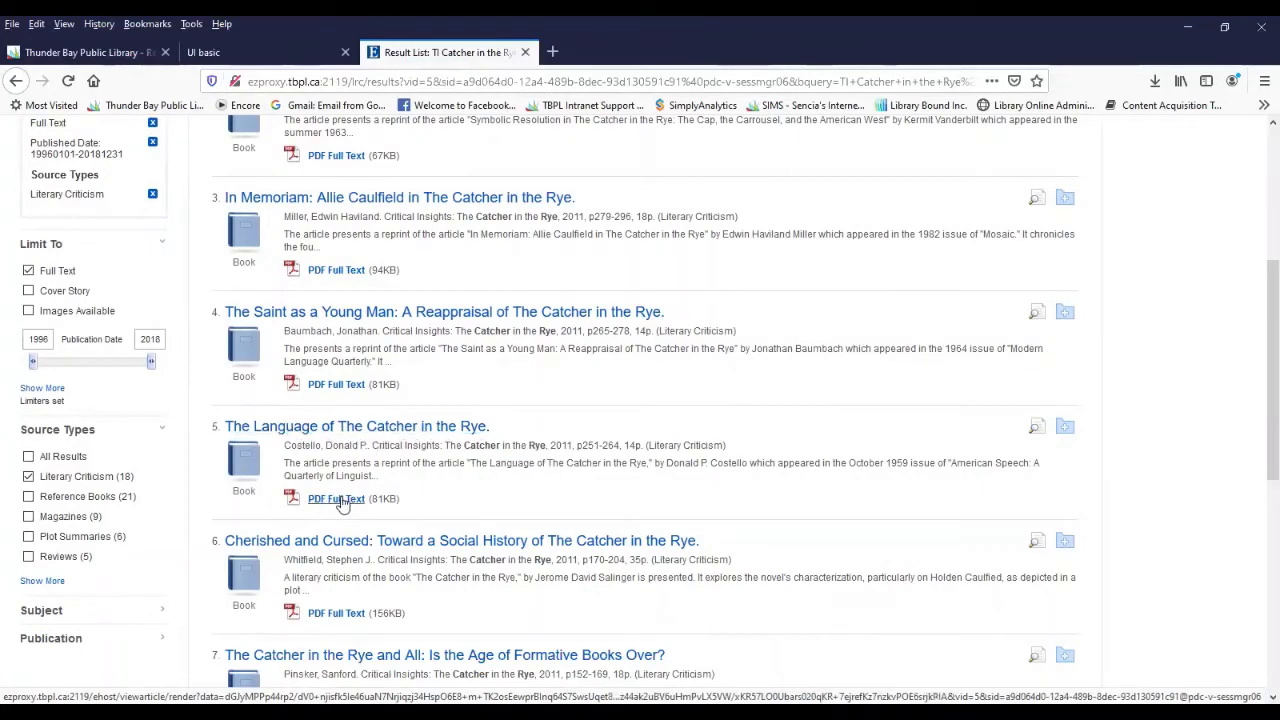
- Open the record for 'The Language of The Catcher in the Rye' and view its PDF full text
{"action": "left_click", "coordinate": [386, 430]}
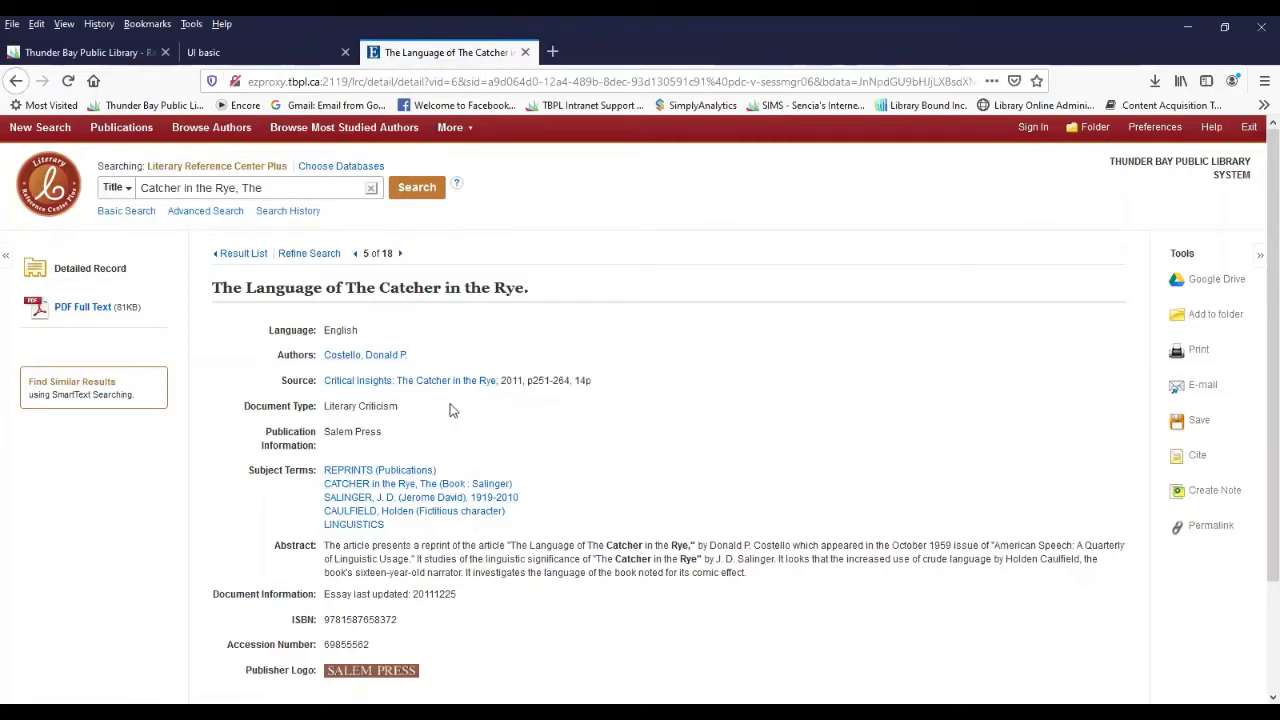
{"action": "left_click", "coordinate": [85, 311]}
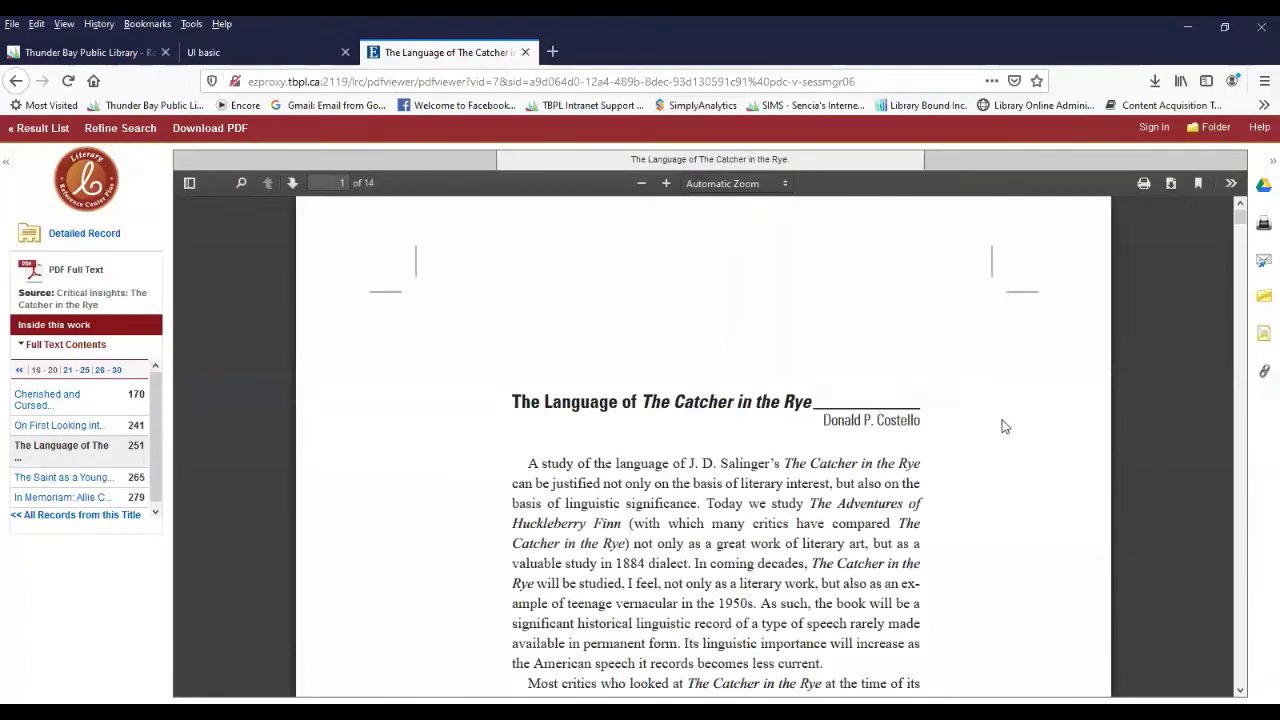
- Scroll through the 14-page PDF of "The Language of The Catcher in the Rye."
{"action": "scroll", "coordinate": [955, 439], "scroll_direction": "down", "scroll_amount": 5}
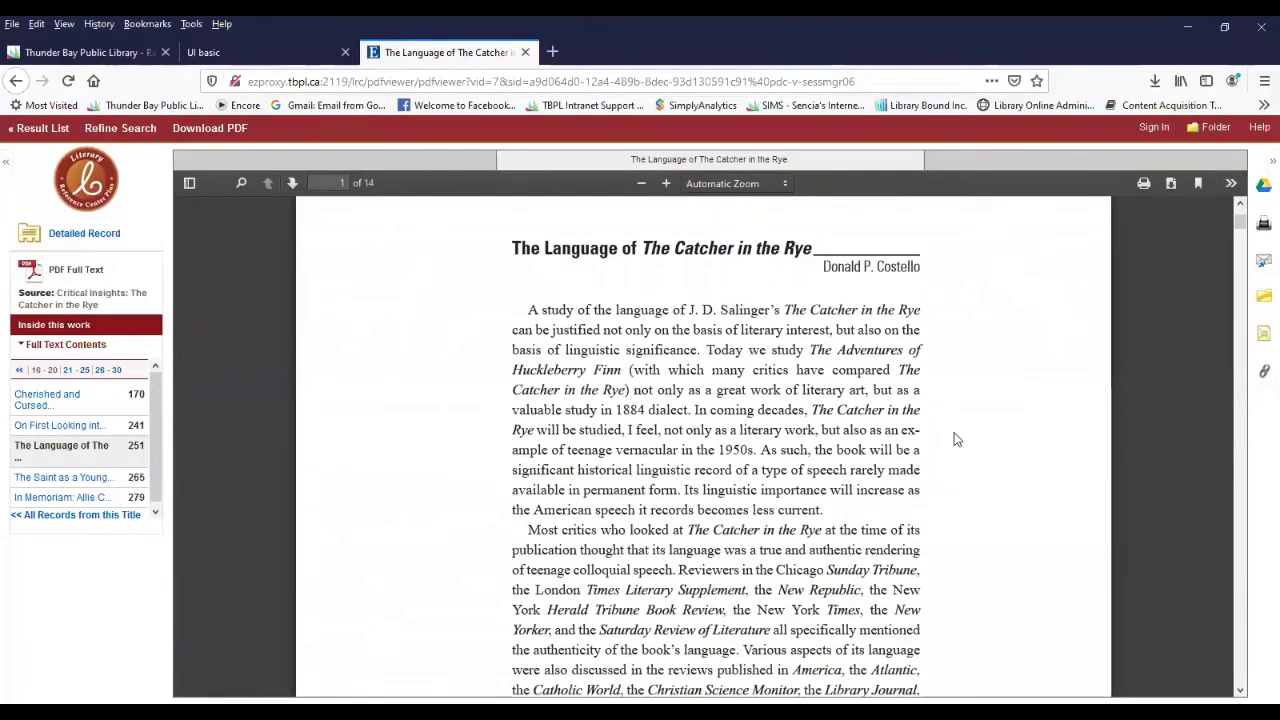
{"action": "scroll", "coordinate": [955, 439], "scroll_direction": "up", "scroll_amount": 5}
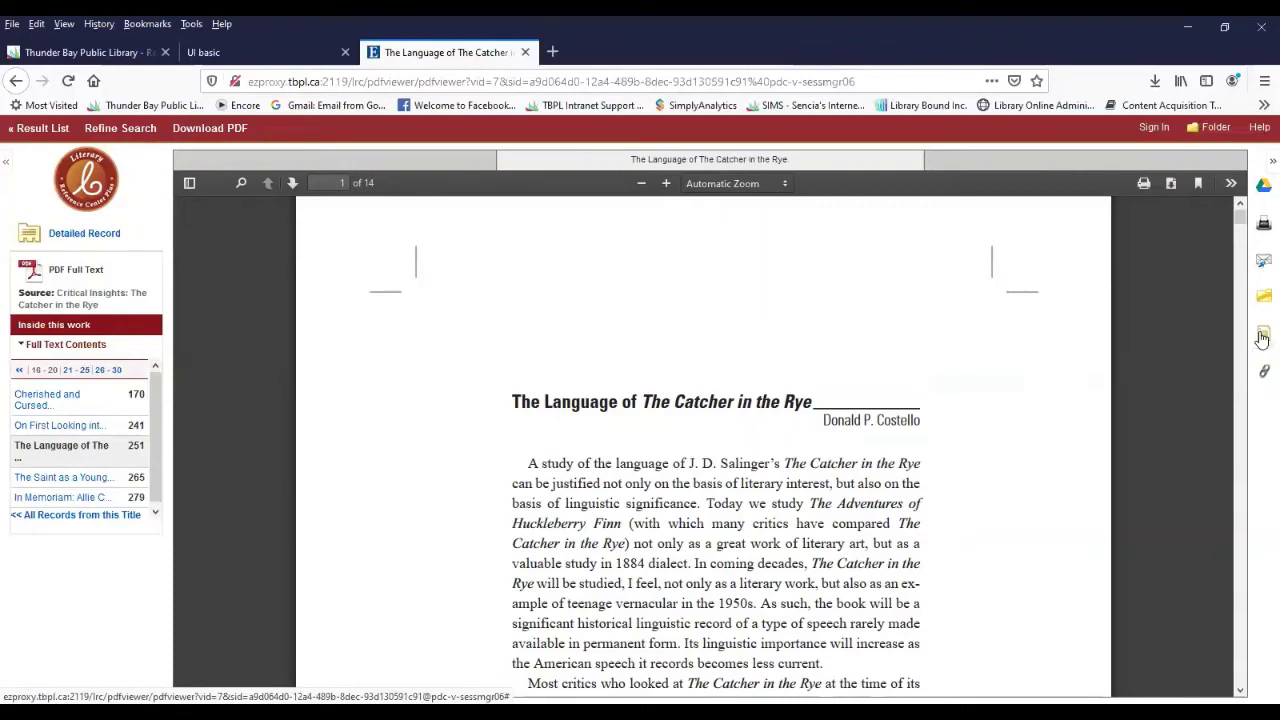
- Show the article's ready-made citations and highlight the MLA citation for copying
{"action": "left_click", "coordinate": [1262, 340]}
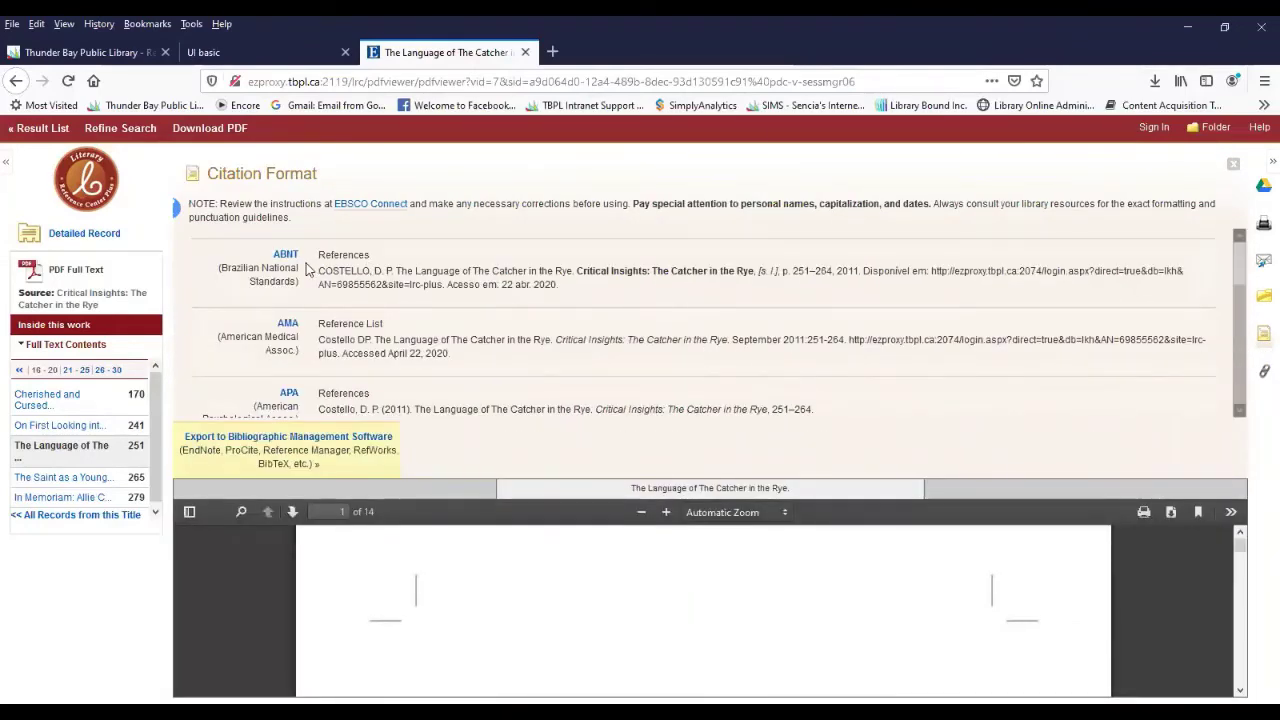
{"action": "scroll", "coordinate": [378, 272], "scroll_direction": "down", "scroll_amount": 1}
{"action": "scroll", "coordinate": [378, 272], "scroll_direction": "down", "scroll_amount": 3}
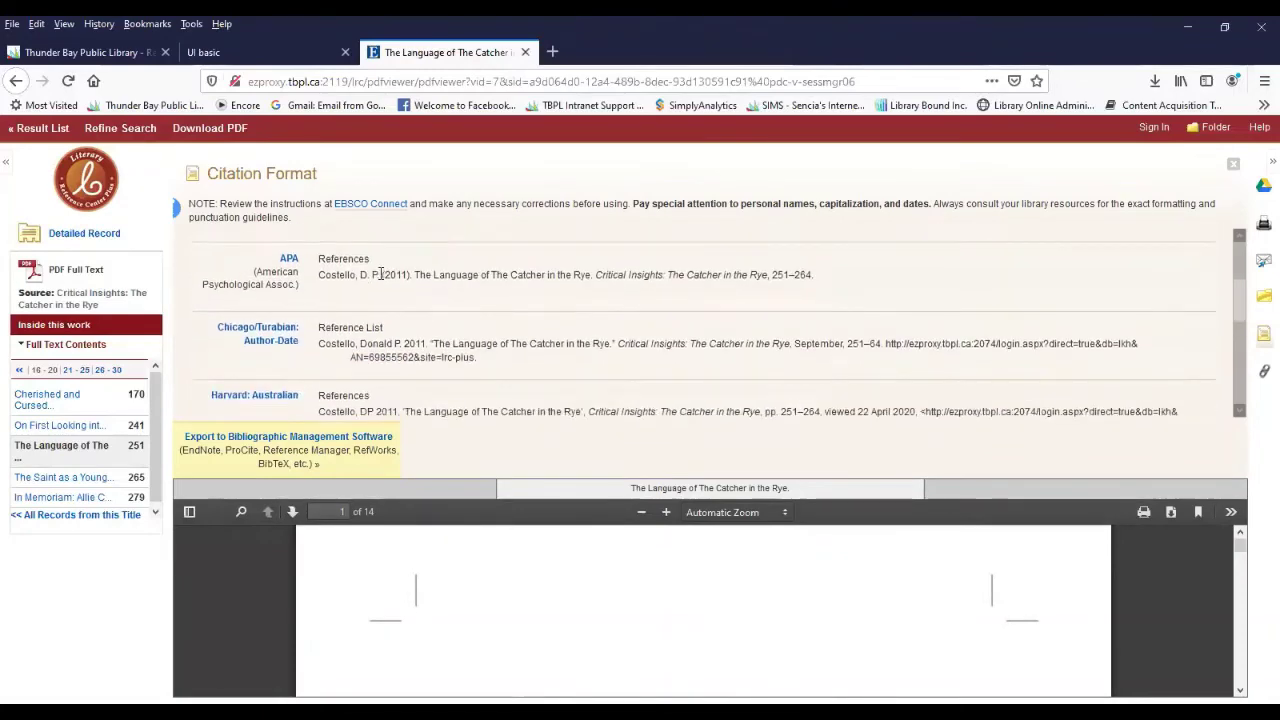
{"action": "scroll", "coordinate": [380, 275], "scroll_direction": "down", "scroll_amount": 3}
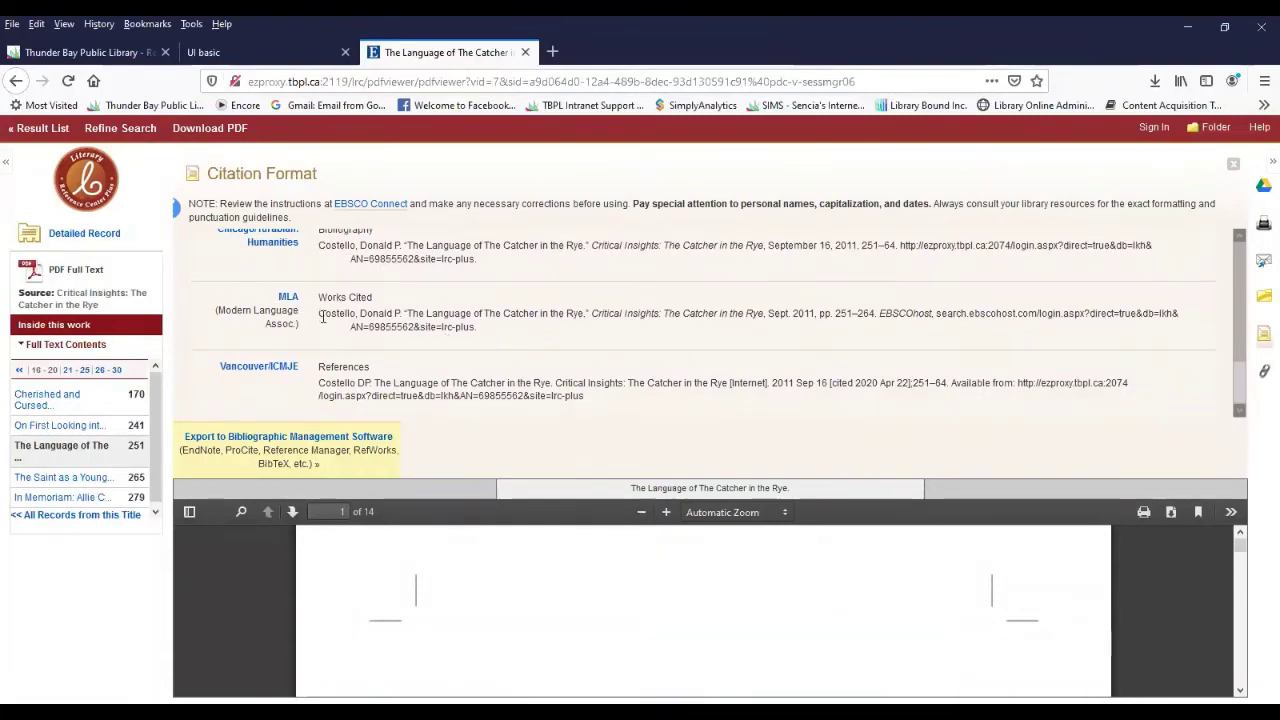
{"action": "left_click_drag", "start_coordinate": [319, 313], "coordinate": [478, 334]}
{"action": "scroll", "coordinate": [585, 333], "scroll_direction": "up", "scroll_amount": 5}
{"action": "scroll", "coordinate": [585, 333], "scroll_direction": "up", "scroll_amount": 1}
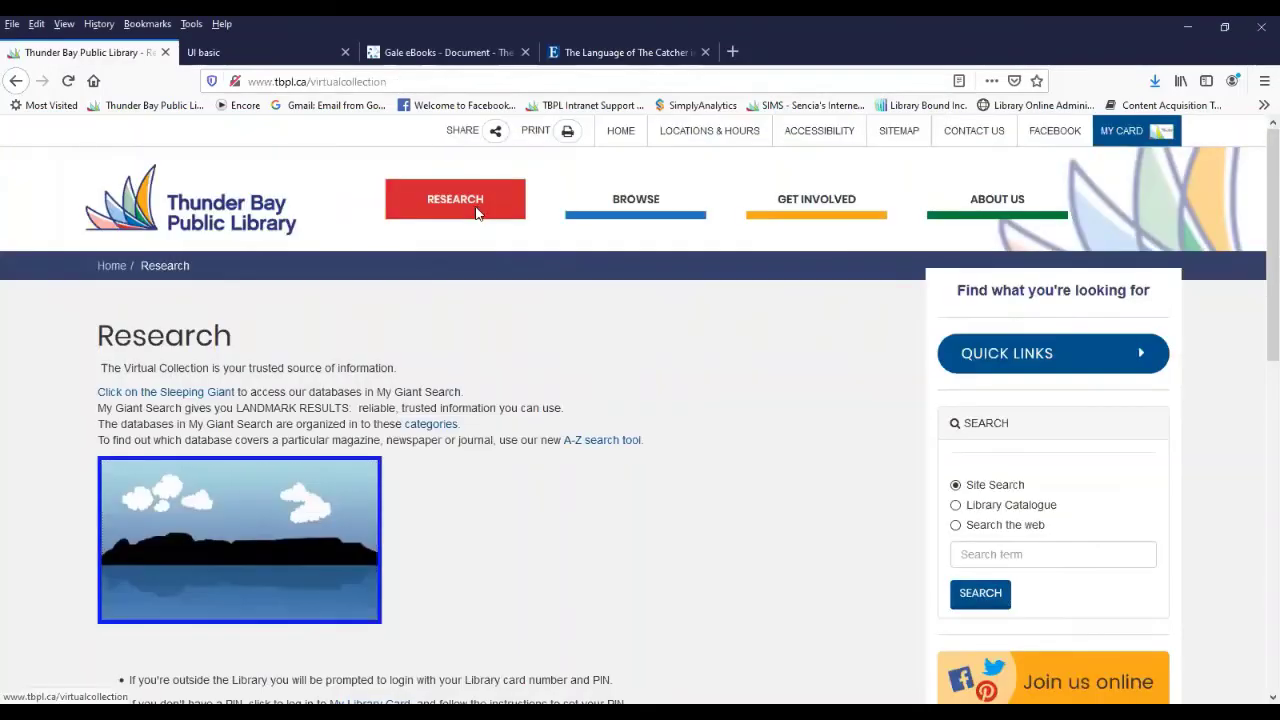
- Go to the Secondary Sources guide from the library's RESEARCH menu
{"action": "left_click", "coordinate": [474, 205]}
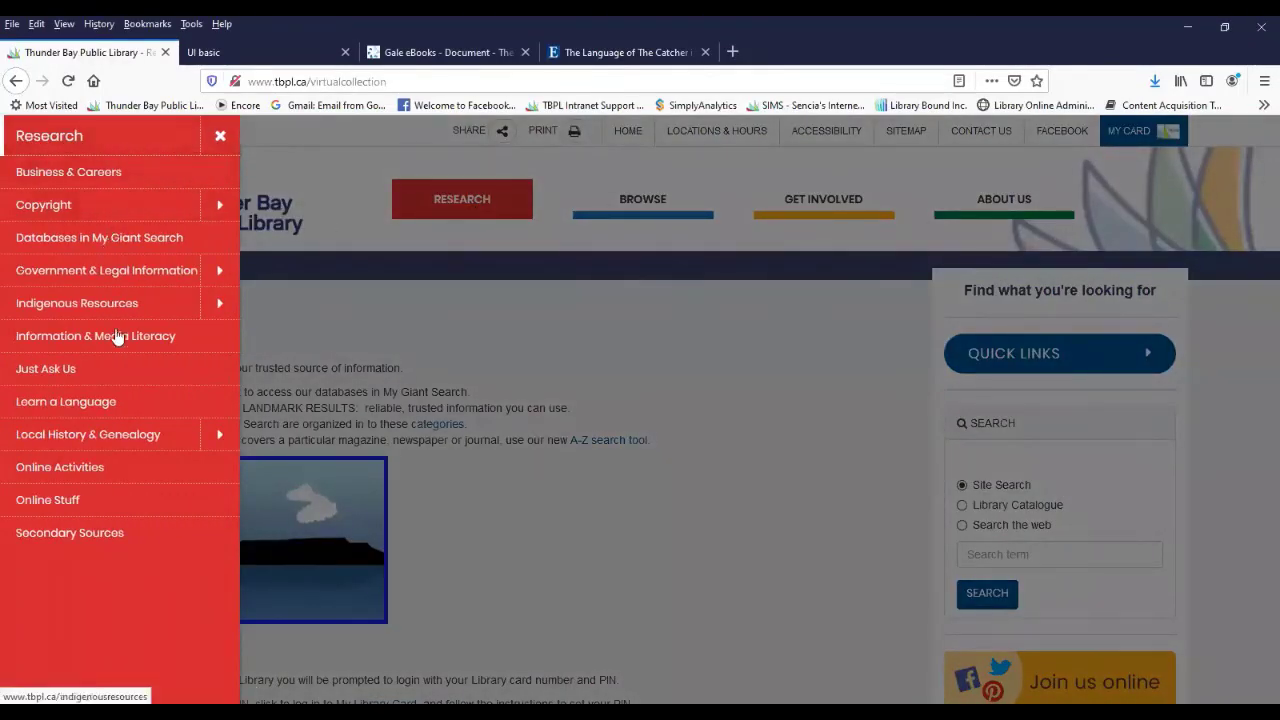
{"action": "left_click", "coordinate": [108, 533]}
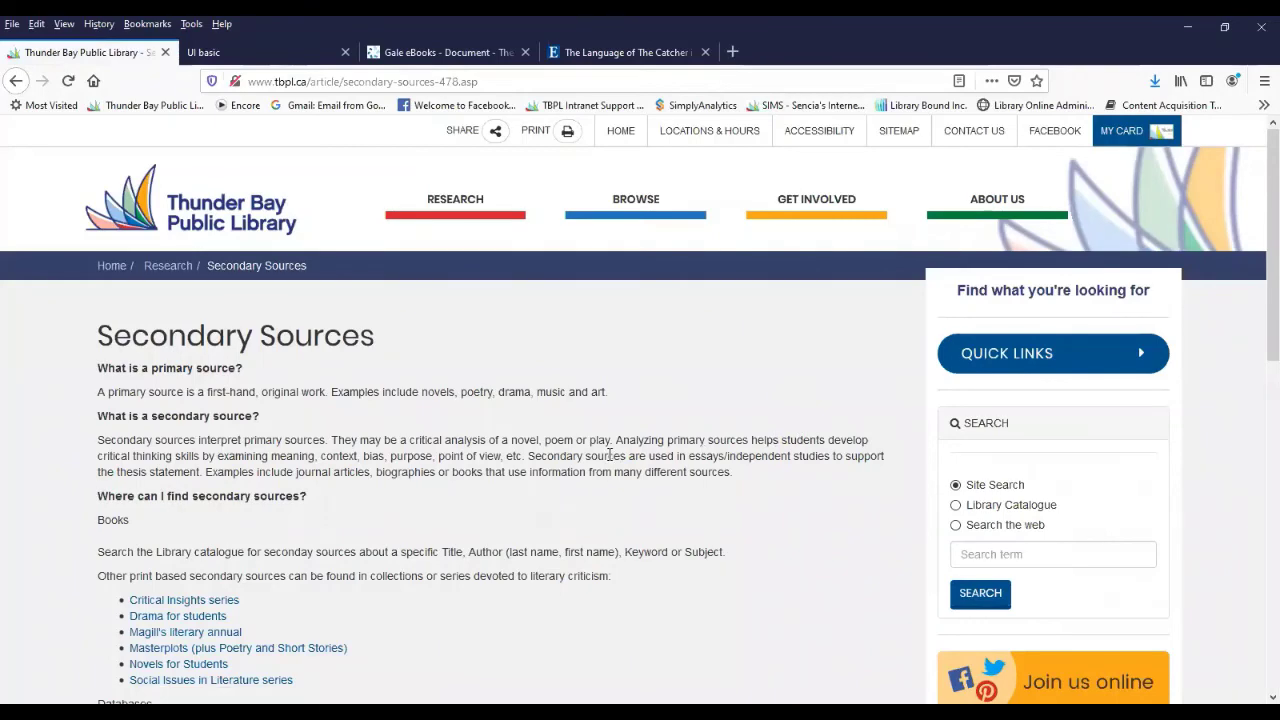
{"action": "scroll", "coordinate": [609, 460], "scroll_direction": "down", "scroll_amount": 1}
{"action": "scroll", "coordinate": [609, 460], "scroll_direction": "down", "scroll_amount": 4}
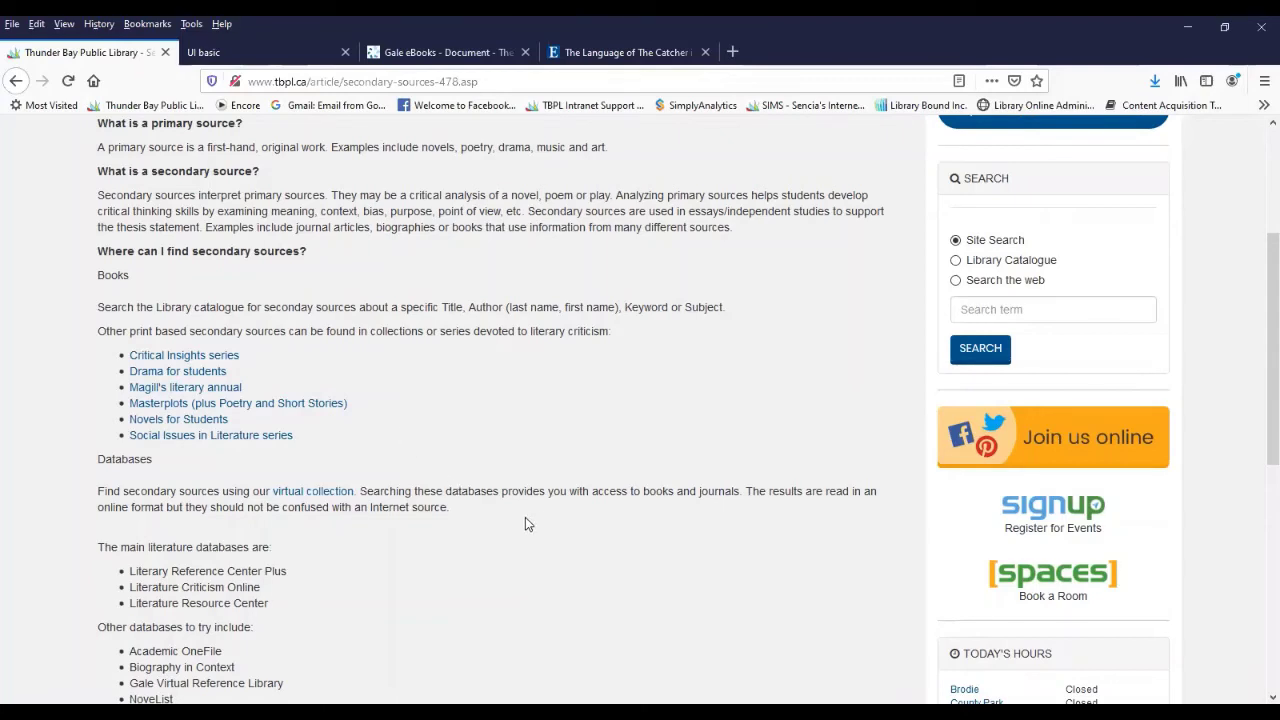
- Browse the page's criticism series, literature databases and citation guides
{"action": "scroll", "coordinate": [525, 517], "scroll_direction": "down", "scroll_amount": 3}
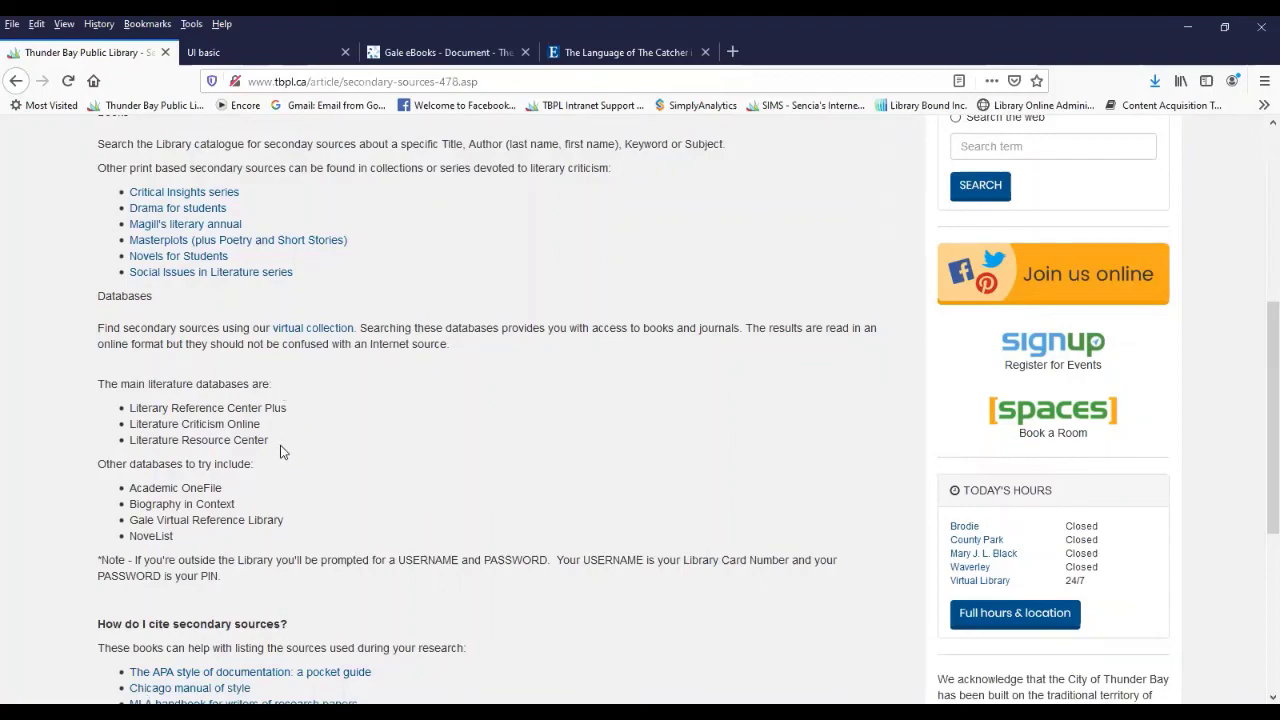
{"action": "scroll", "coordinate": [280, 452], "scroll_direction": "down", "scroll_amount": 5}
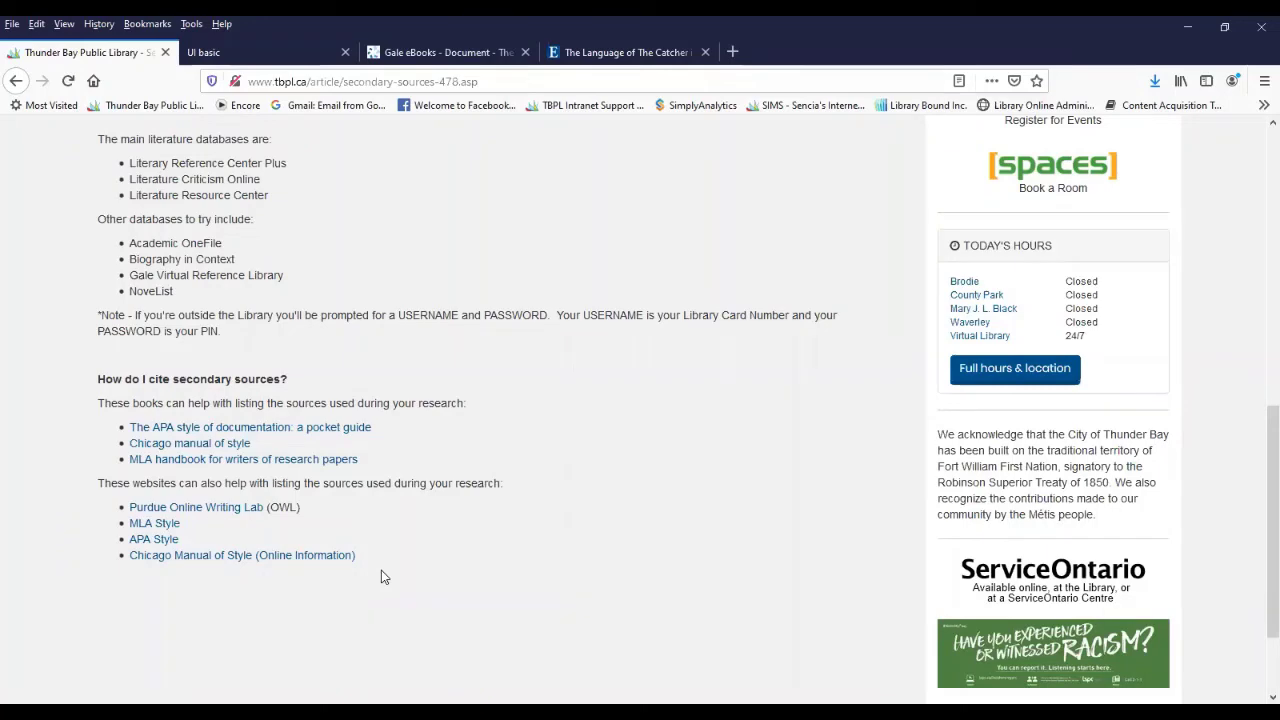
{"action": "scroll", "coordinate": [381, 577], "scroll_direction": "up", "scroll_amount": 10}
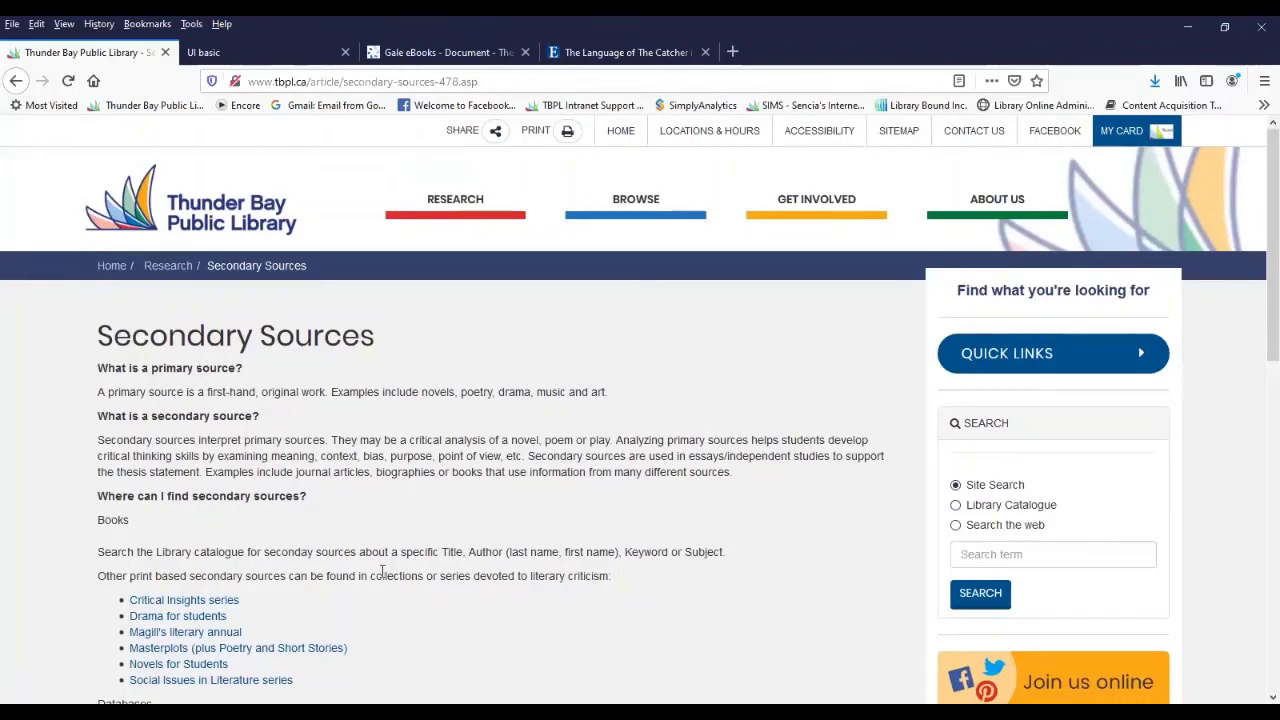
{"action": "scroll", "coordinate": [381, 570], "scroll_direction": "down", "scroll_amount": 5}
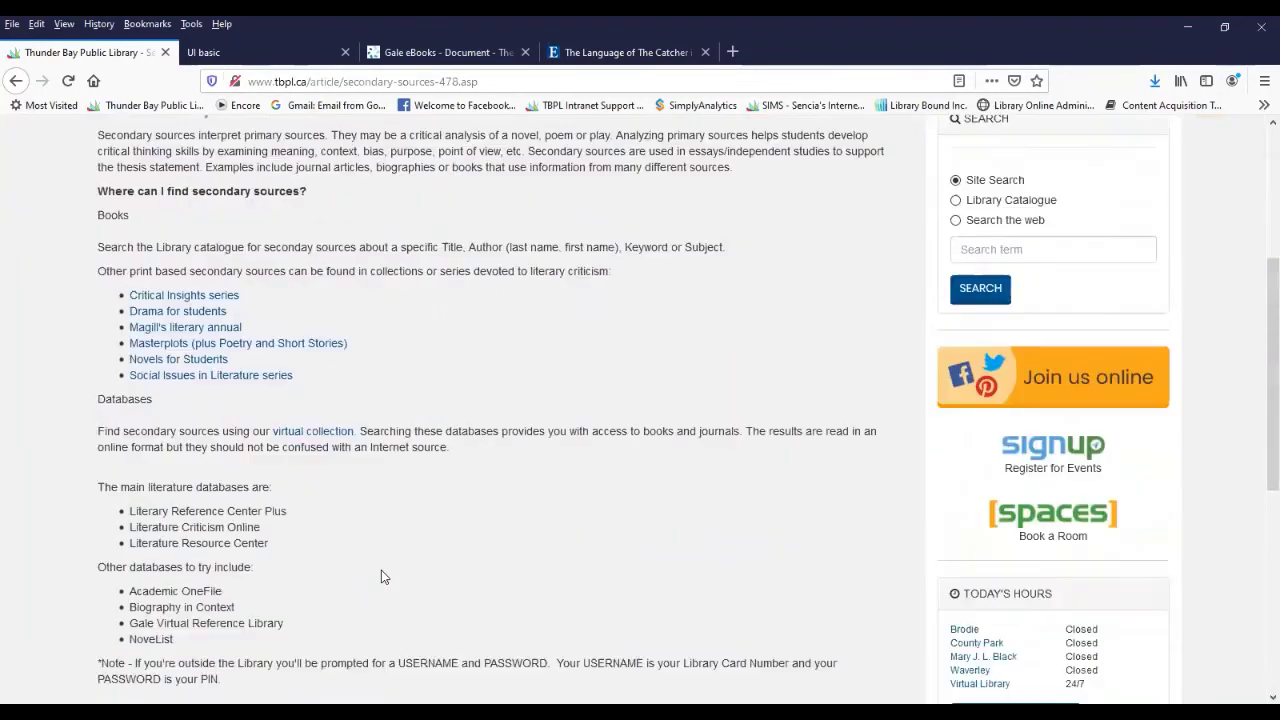
{"action": "scroll", "coordinate": [381, 577], "scroll_direction": "down", "scroll_amount": 4}
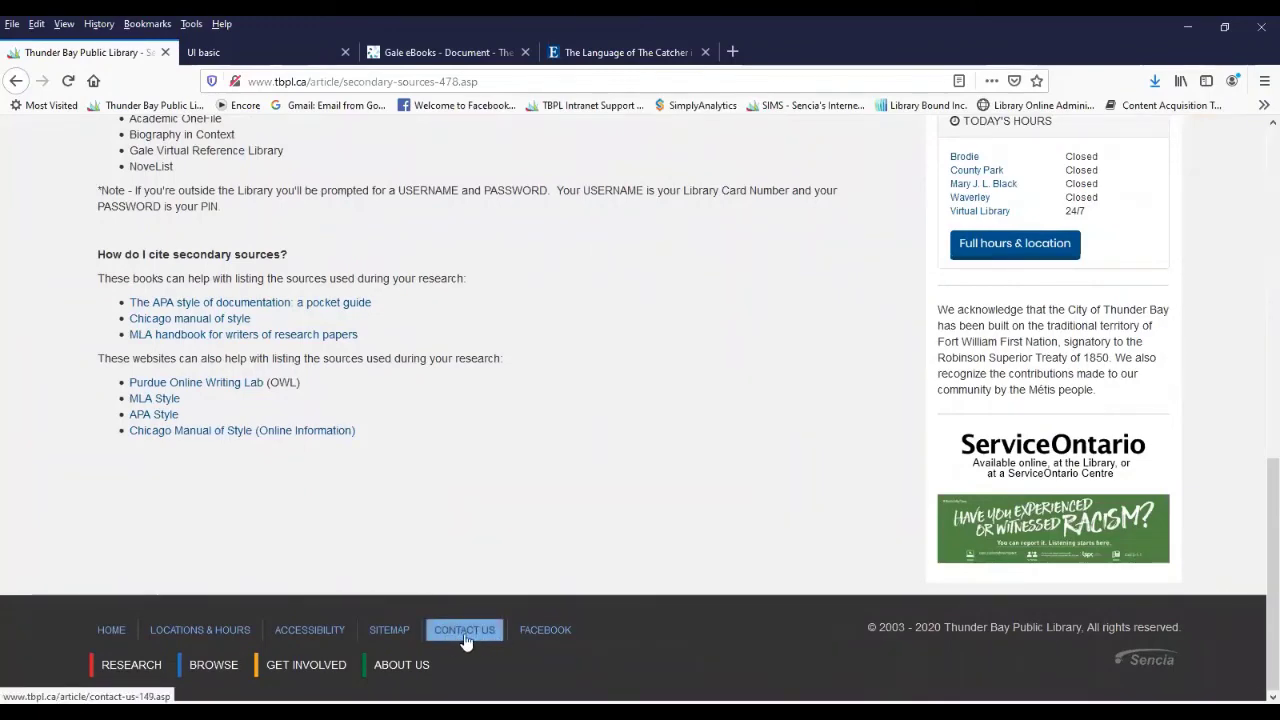
{"action": "scroll", "coordinate": [465, 638], "scroll_direction": "up", "scroll_amount": 1}
{"action": "scroll", "coordinate": [464, 634], "scroll_direction": "up", "scroll_amount": 8}
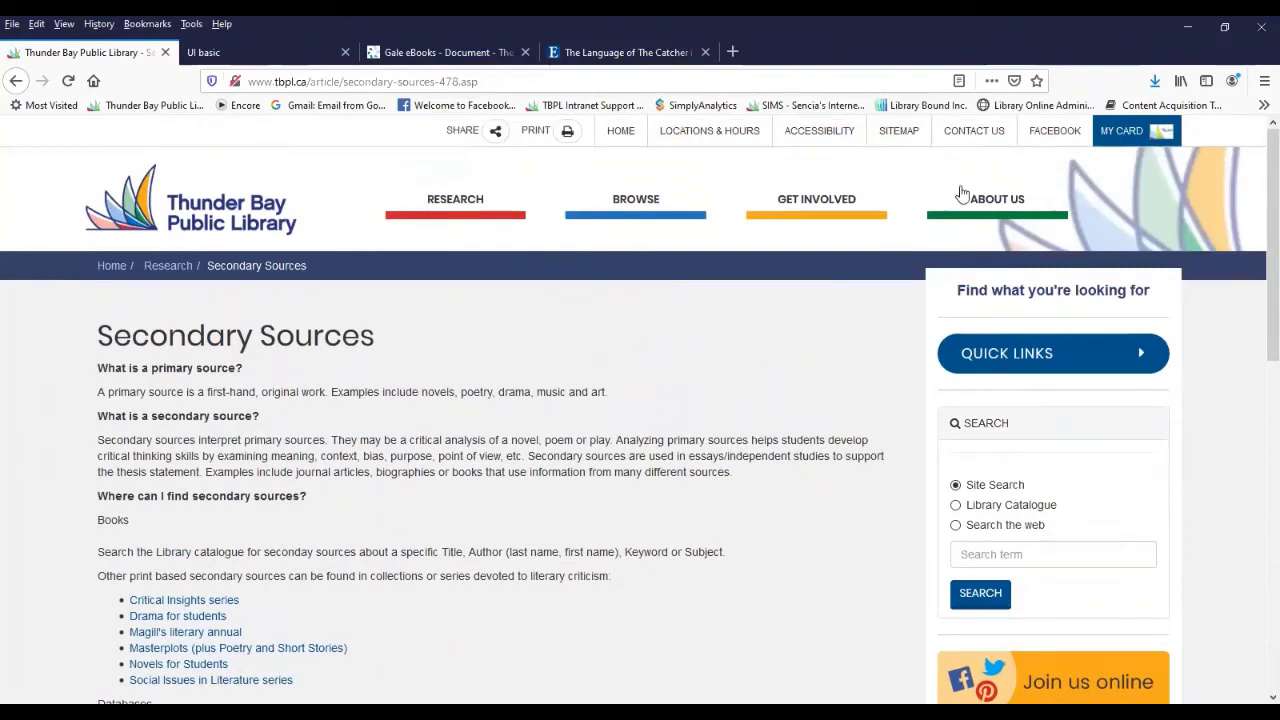